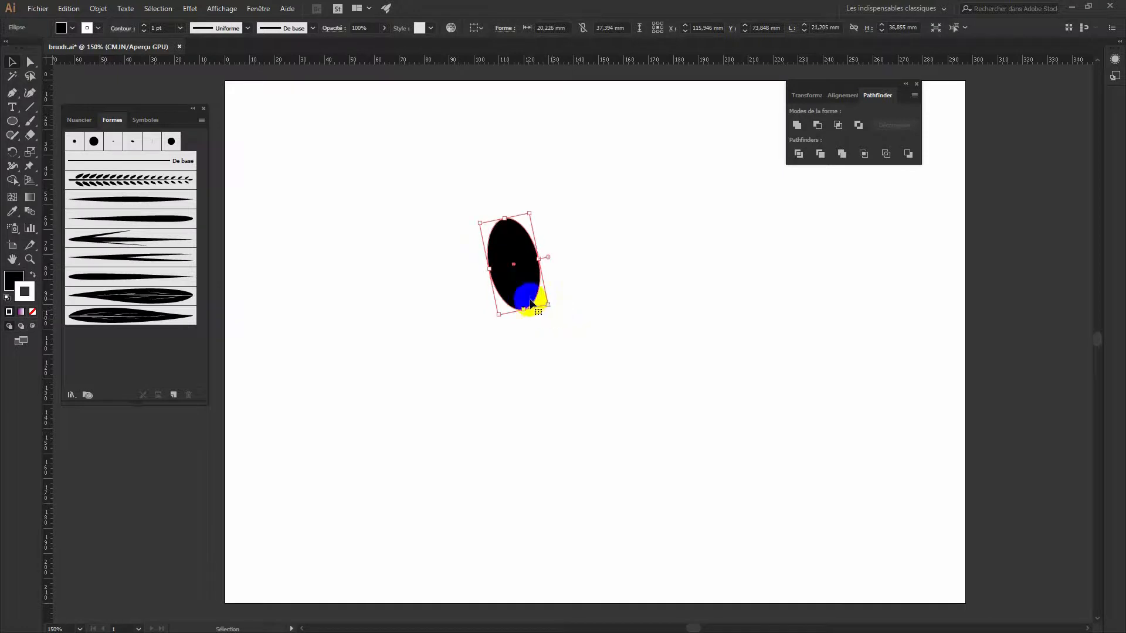
# Reflect the pasted front ellipse and shift the mirrored copy slightly right so both ellipses overlap as a two-lobed petal.
pyautogui.press('a')
pyautogui.press('v')
pyautogui.rightClick(530, 302)
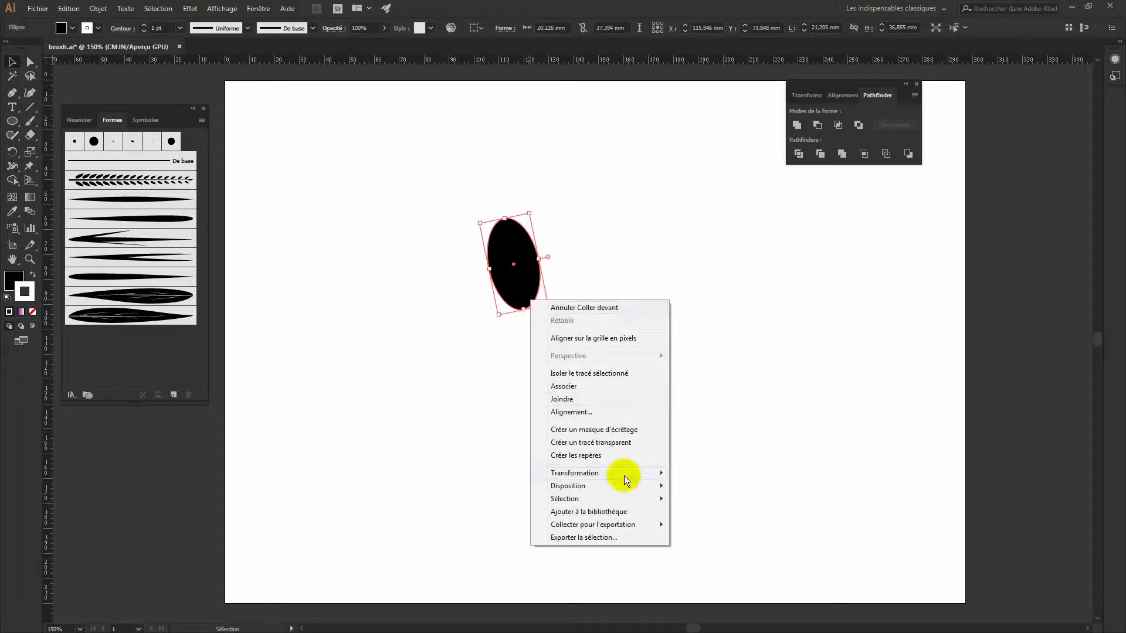
pyautogui.moveTo(592, 499)
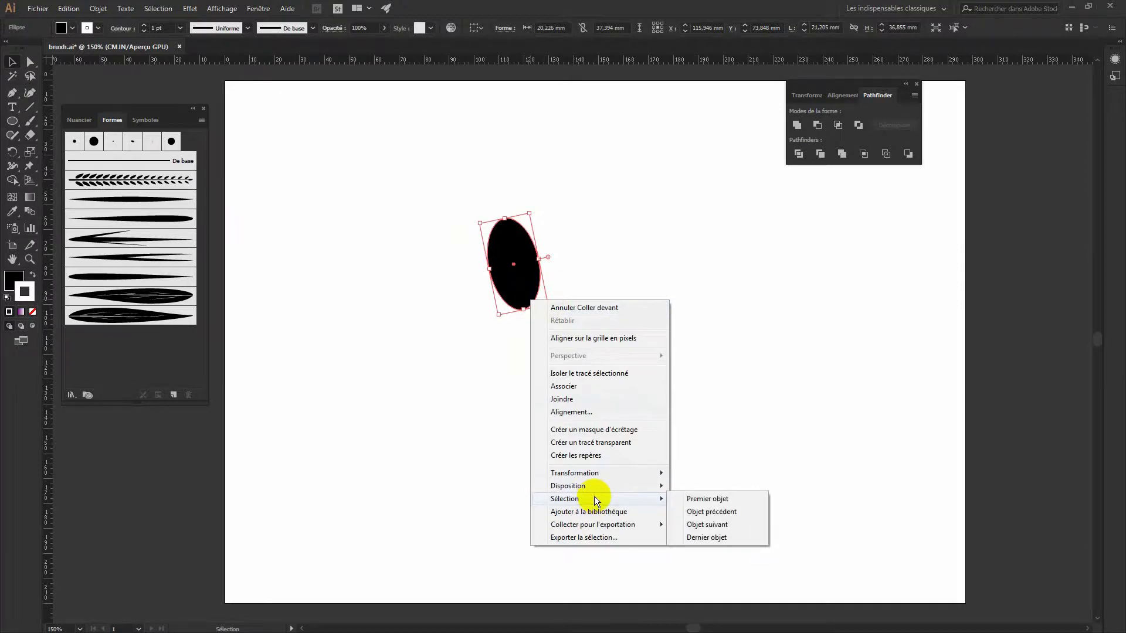
pyautogui.moveTo(596, 472)
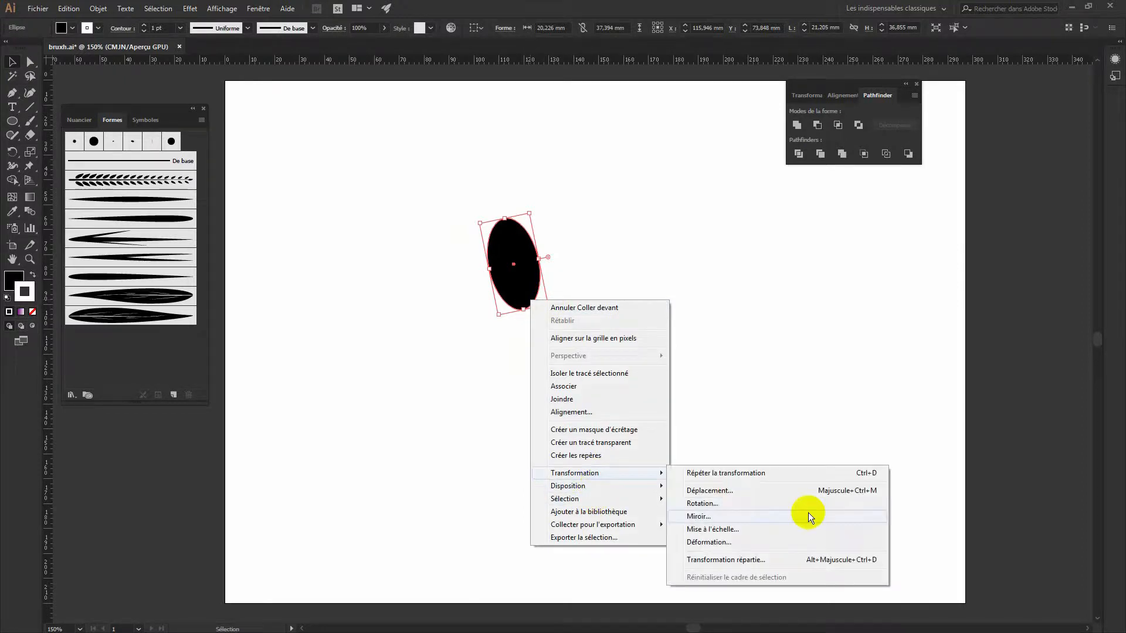
pyautogui.click(714, 521)
pyautogui.click(892, 233)
pyautogui.moveTo(507, 285); pyautogui.dragTo(522, 285)
pyautogui.click(677, 468)
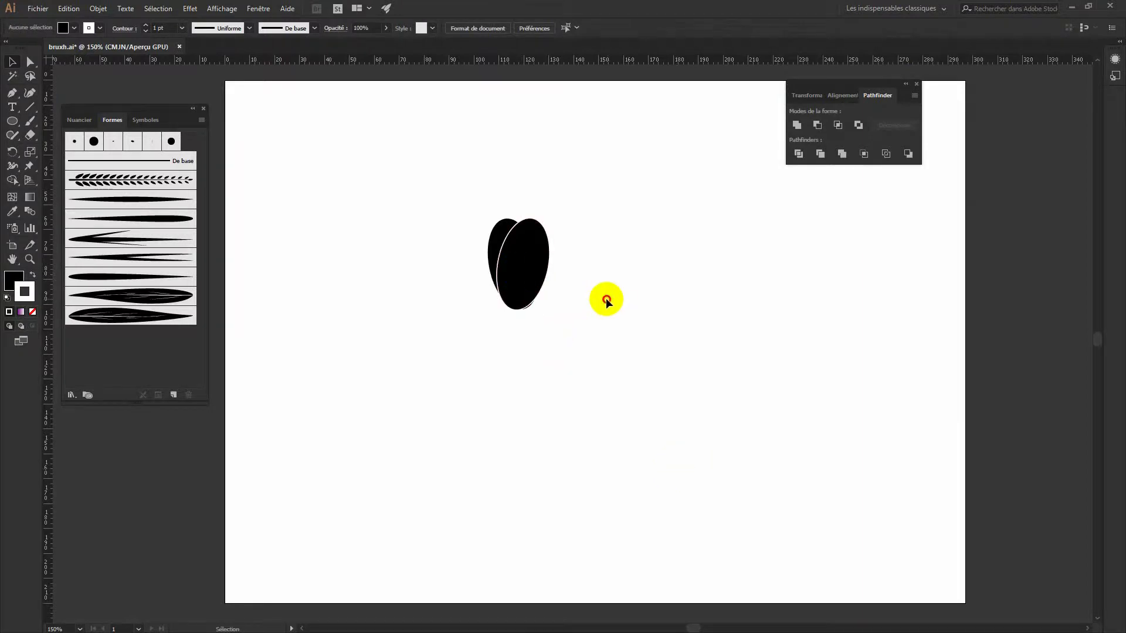
# Remove the stroke from both overlapping ellipses.
pyautogui.moveTo(606, 298); pyautogui.dragTo(366, 309)
pyautogui.click(27, 297)
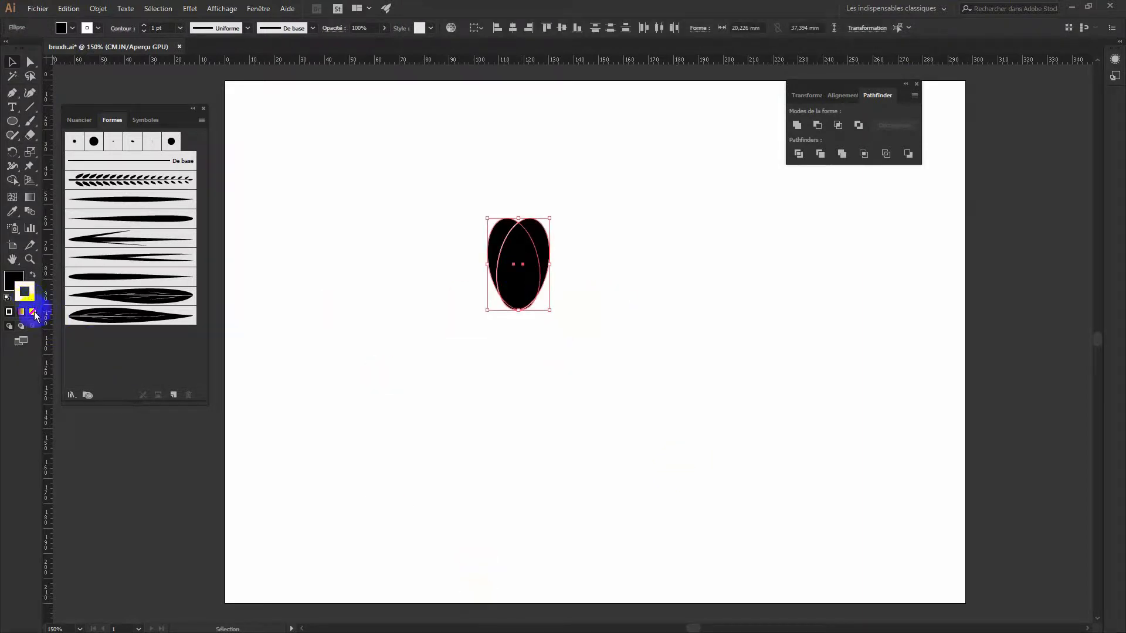
pyautogui.click(33, 311)
pyautogui.click(544, 414)
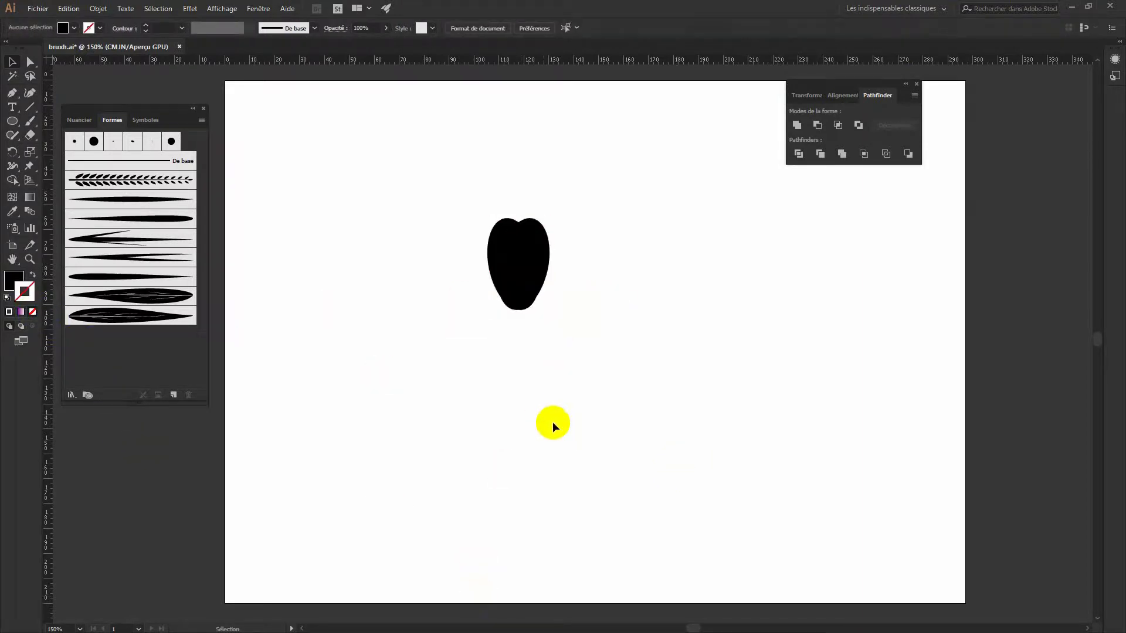
# Nudge the mirrored ellipse about 1.06 mm horizontally to the right to smooth the petal's lower tip.
pyautogui.hotkey('ctrl', '+')
pyautogui.hotkey('ctrl', '+')
pyautogui.hotkey('ctrl', '+')
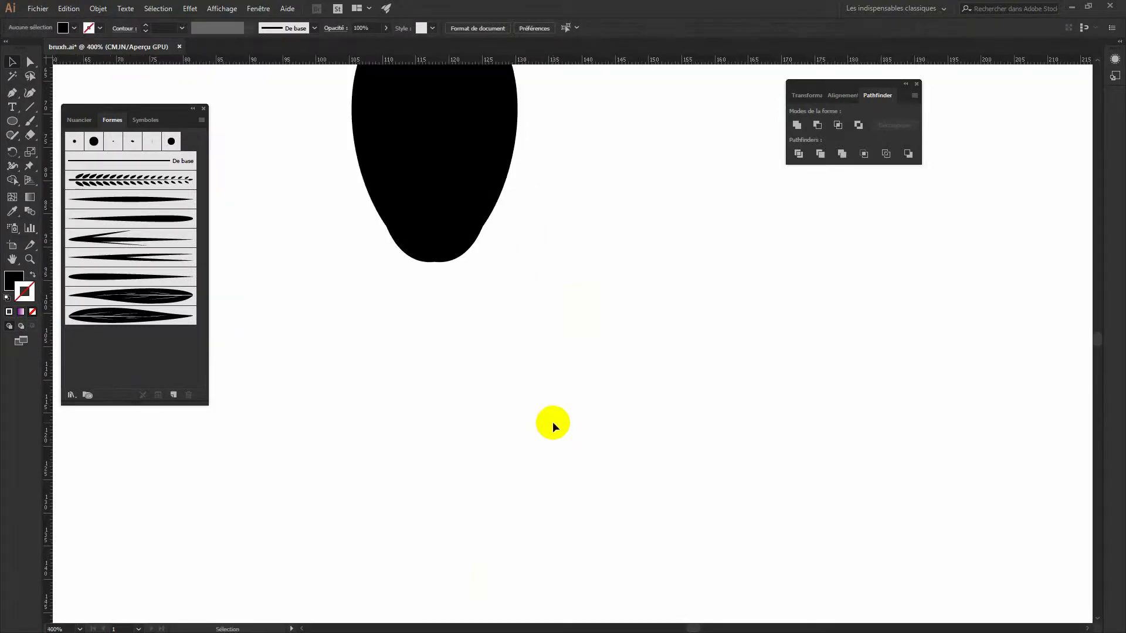
pyautogui.moveTo(501, 148); pyautogui.dragTo(508, 151)
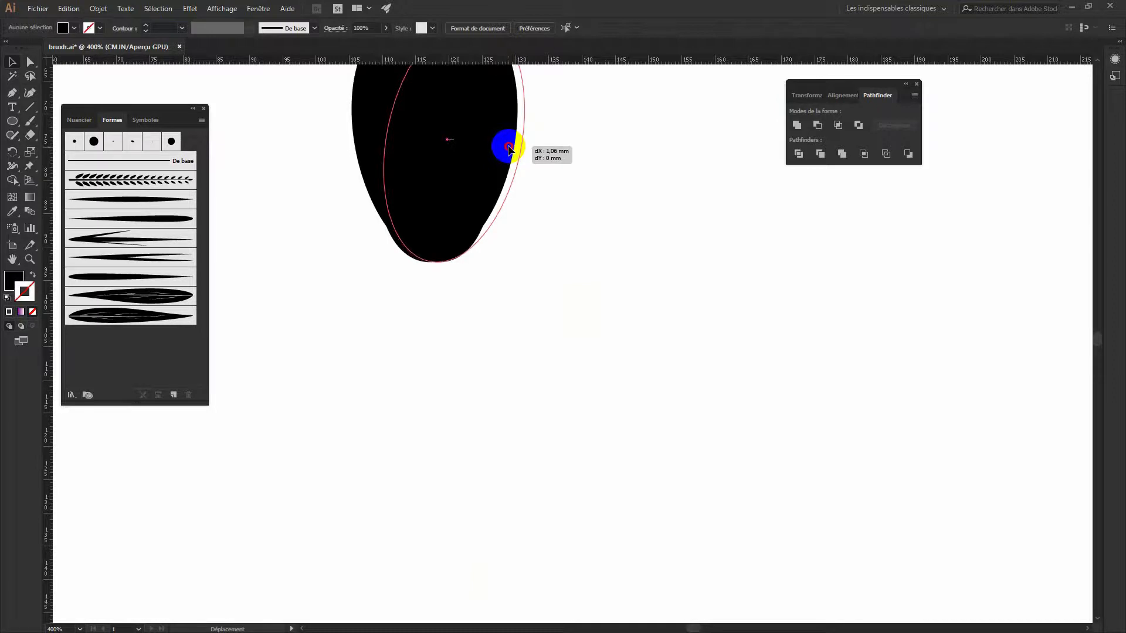
pyautogui.click(656, 368)
pyautogui.scroll(1, 704, 465)
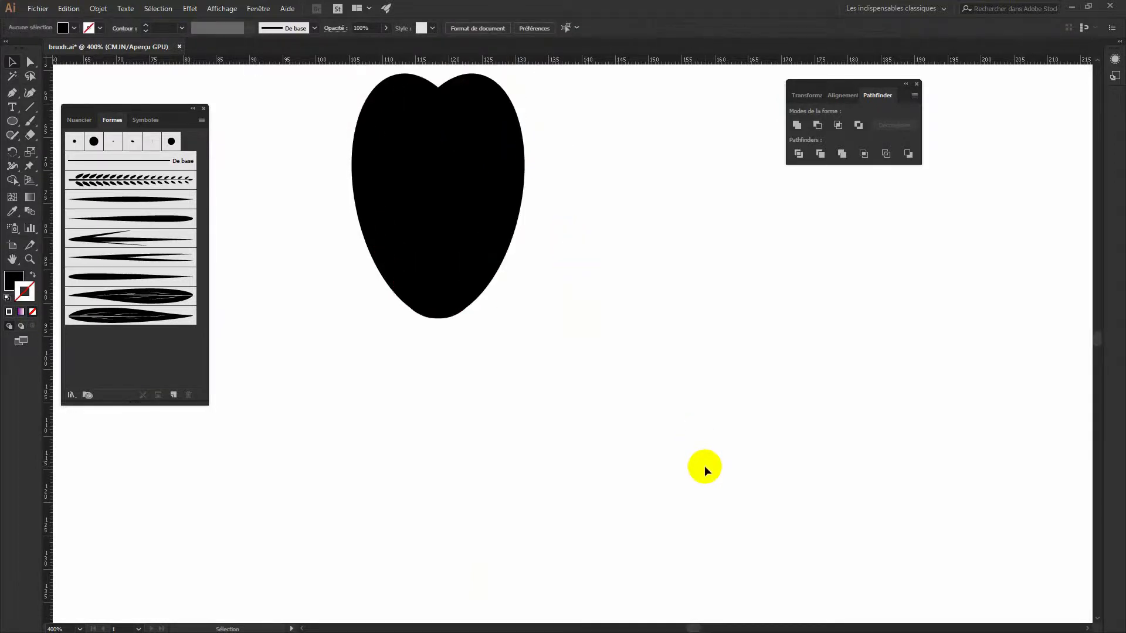
pyautogui.scroll(1, 705, 465)
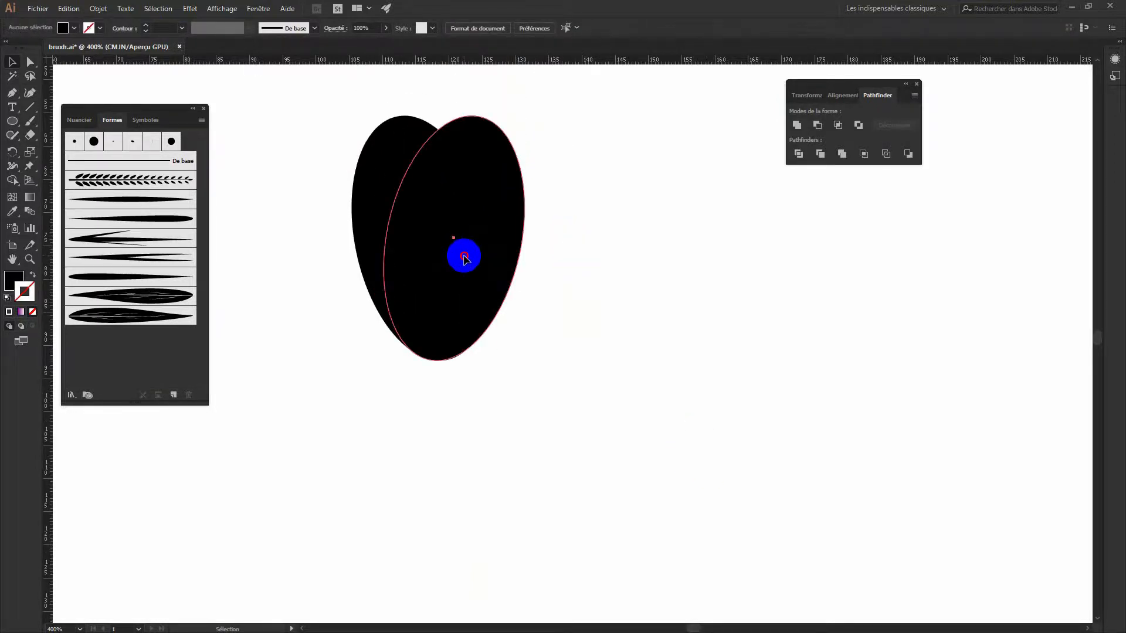
pyautogui.click(464, 258)
pyautogui.click(634, 352)
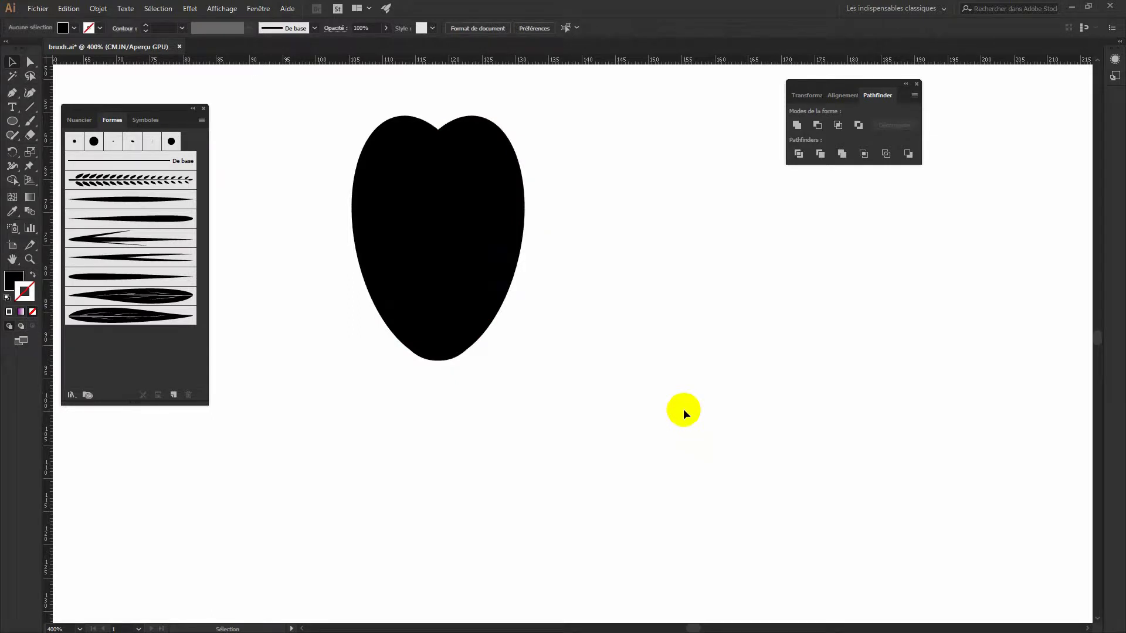
# Unite the two ellipses into a single petal shape with Pathfinder and keep it selected.
pyautogui.moveTo(628, 296); pyautogui.dragTo(259, 300)
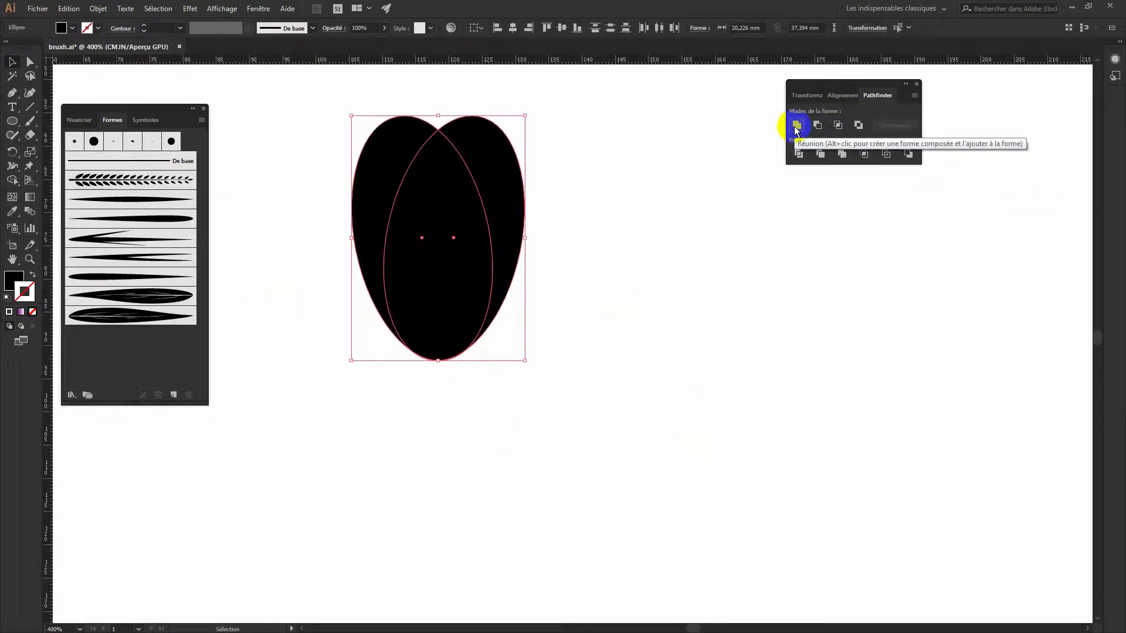
pyautogui.click(796, 127)
pyautogui.click(504, 188)
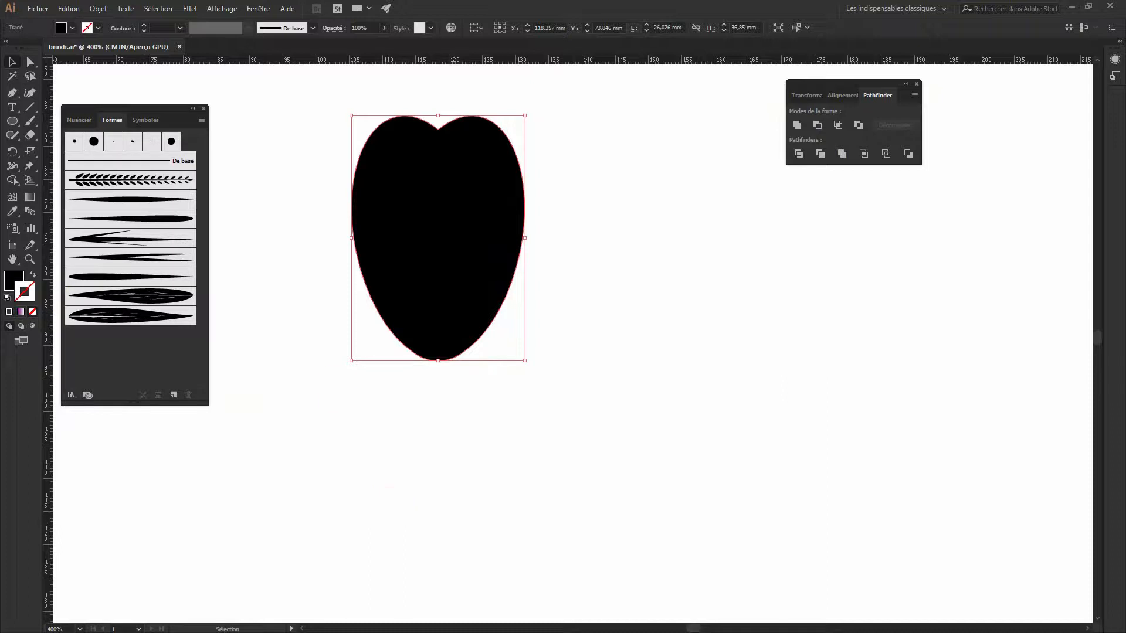
# Place the Color and Gradient panels beside the petal and give it a solid purple fill with no stroke.
pyautogui.moveTo(1, 147); pyautogui.dragTo(658, 107)
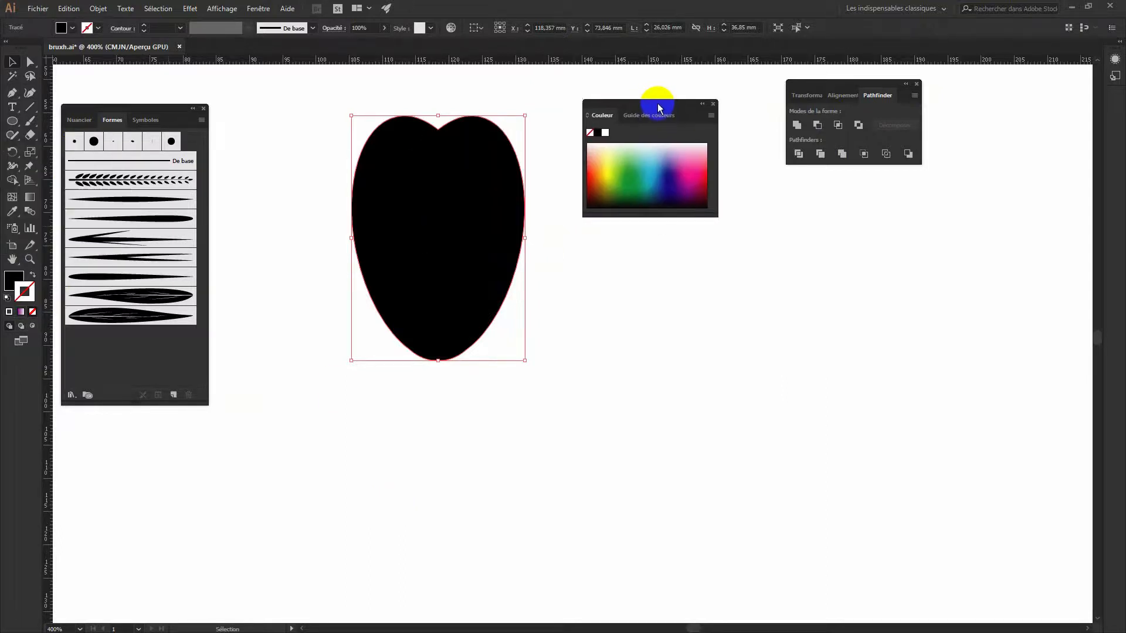
pyautogui.moveTo(1, 304); pyautogui.dragTo(669, 240)
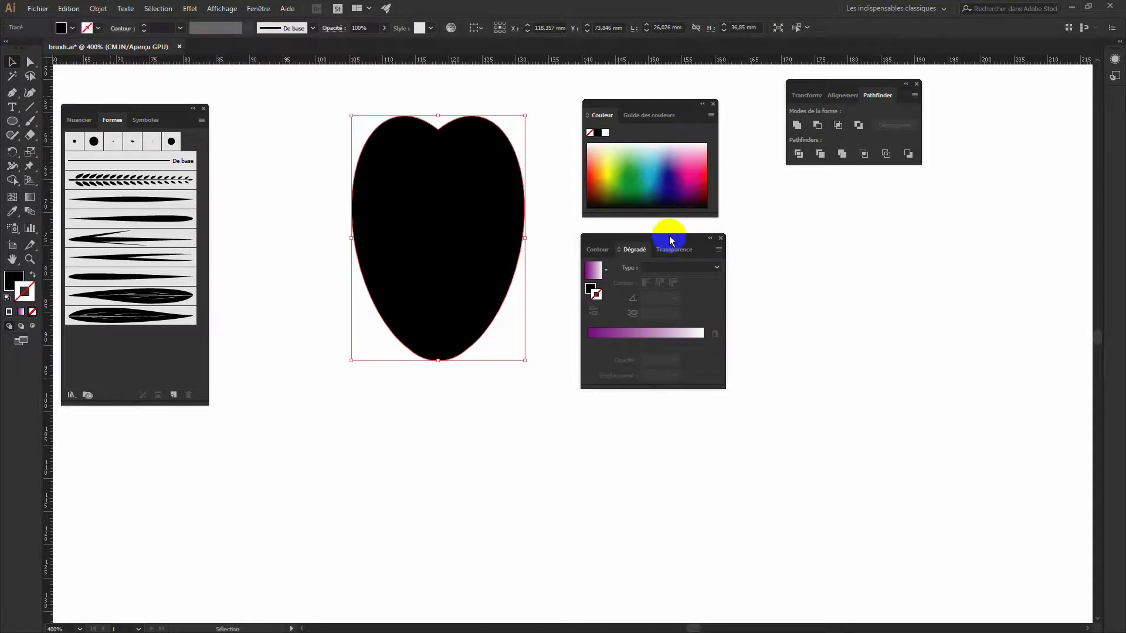
pyautogui.click(684, 186)
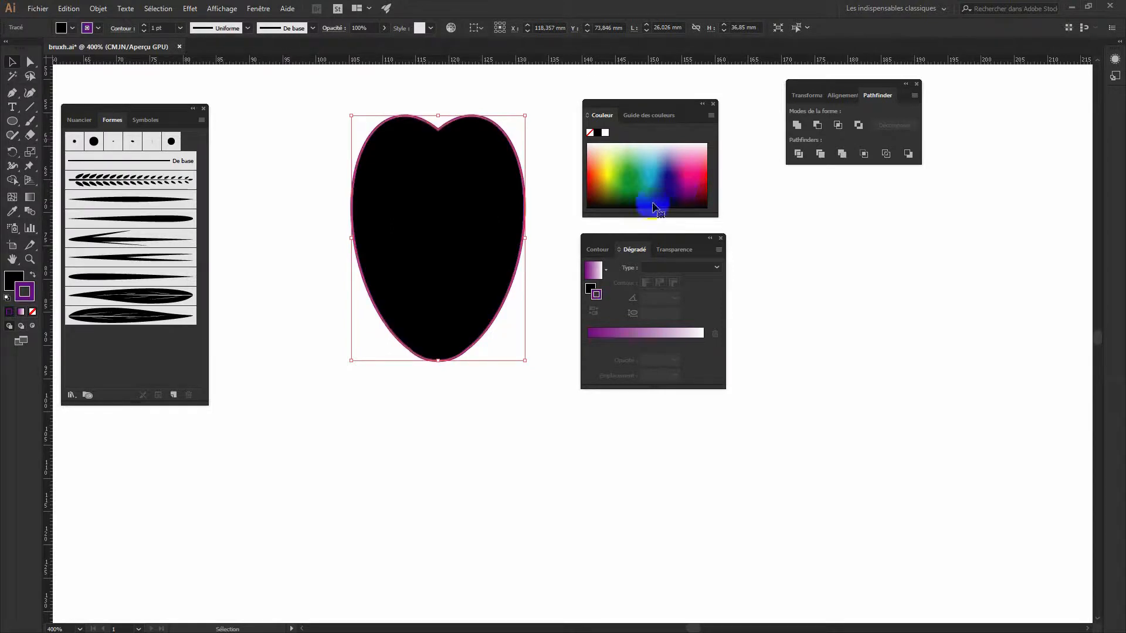
pyautogui.click(33, 277)
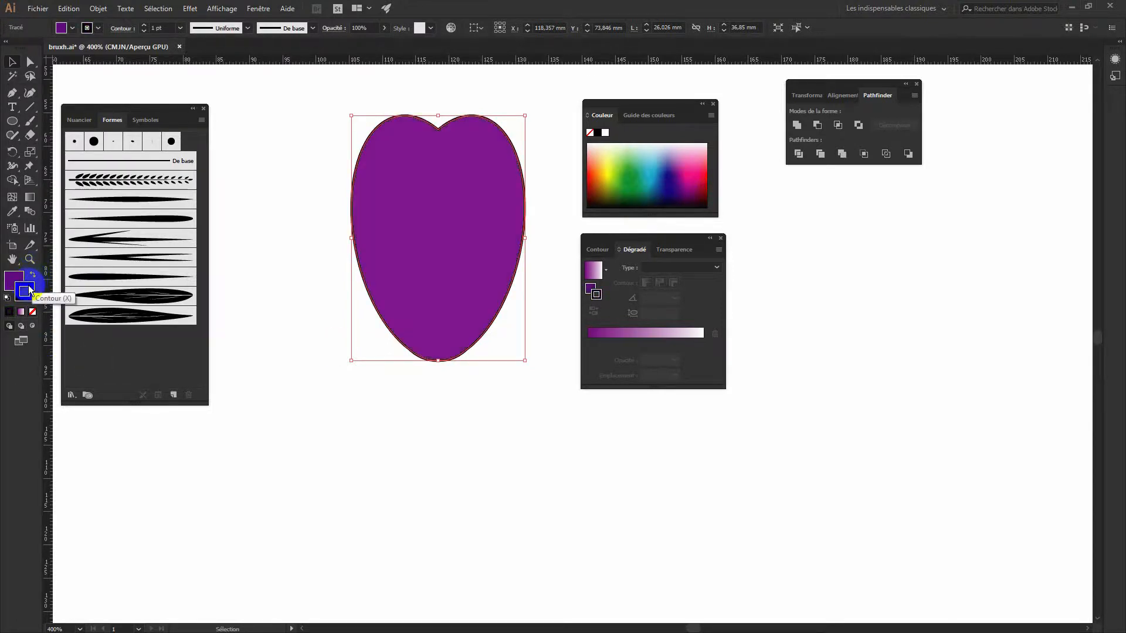
pyautogui.click(33, 312)
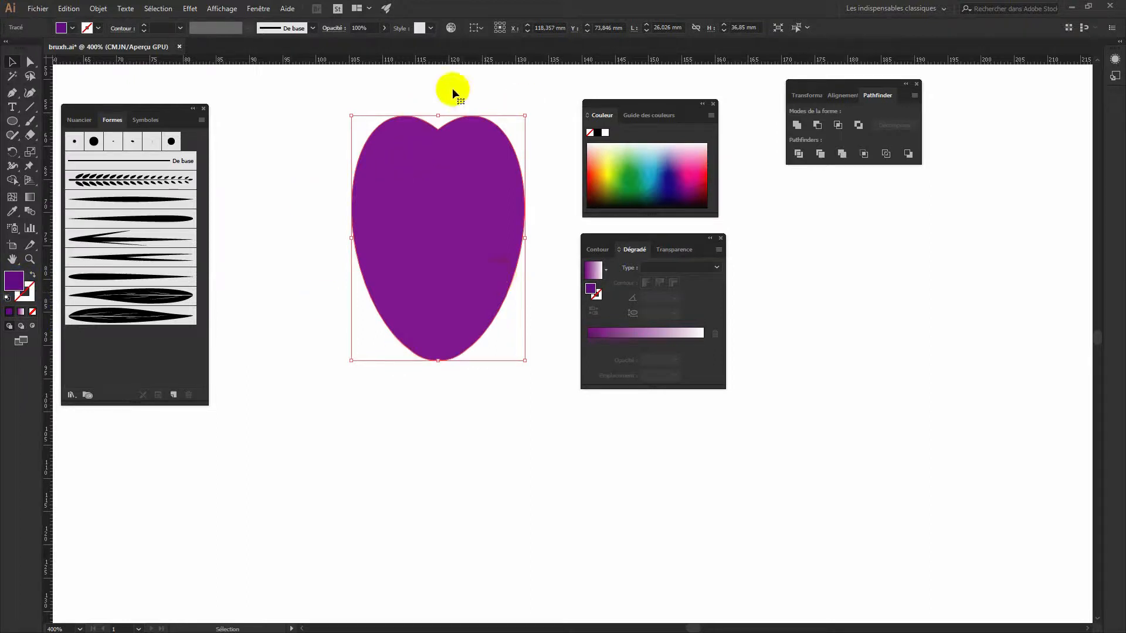
# Apply the purple-to-white linear gradient to the petal's fill.
pyautogui.click(624, 288)
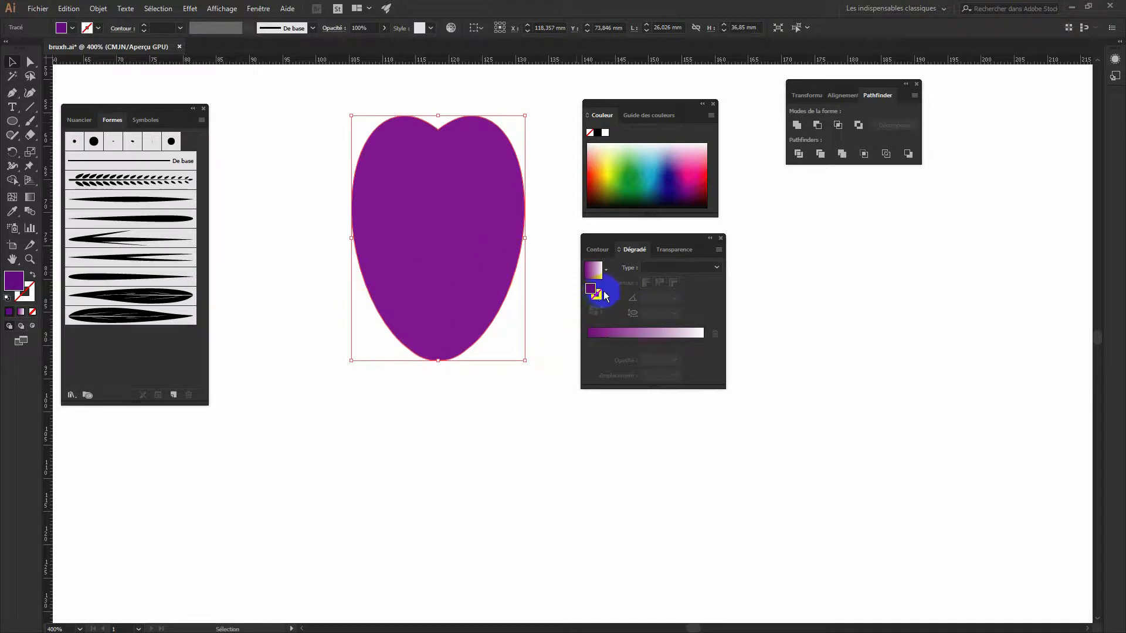
pyautogui.click(690, 334)
pyautogui.click(602, 335)
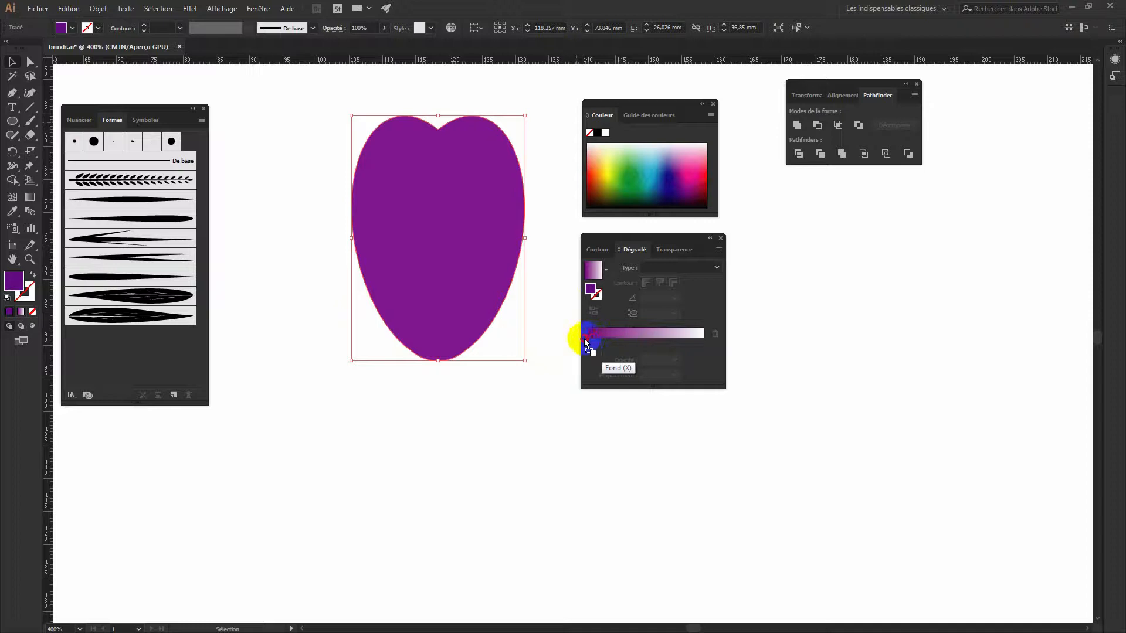
pyautogui.click(589, 340)
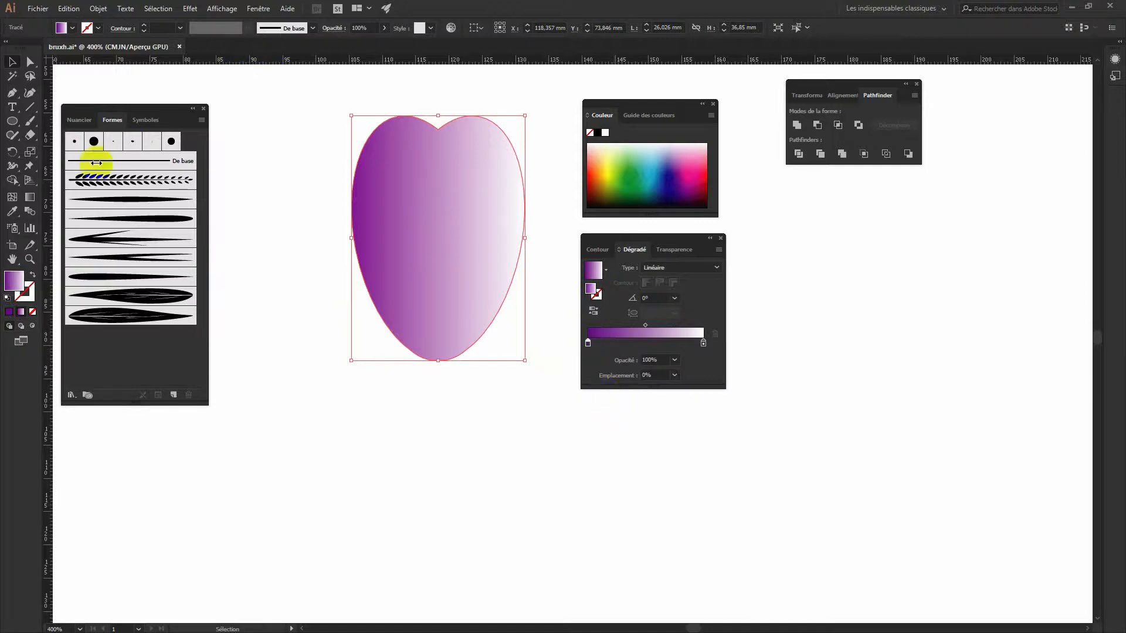
# Use the Gradient tool to run the petal's gradient vertically, with its white end beyond the lower tip.
pyautogui.click(29, 196)
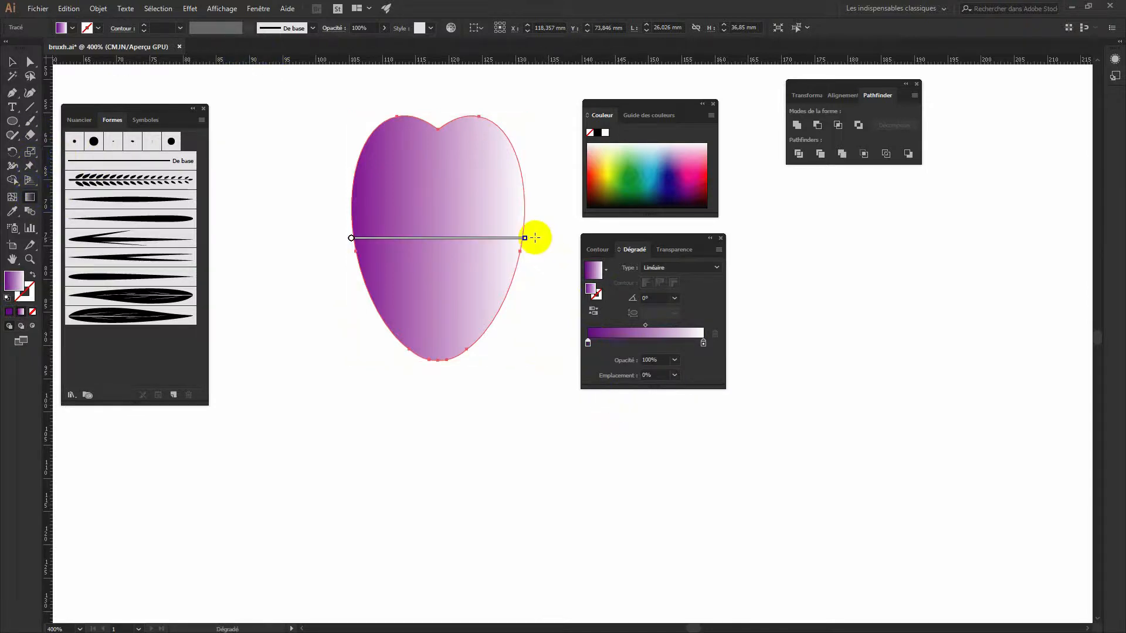
pyautogui.moveTo(528, 235)
pyautogui.mouseDown()
pyautogui.moveTo(538, 266)
pyautogui.moveTo(450, 375)
pyautogui.moveTo(352, 382)
pyautogui.mouseUp()
pyautogui.moveTo(439, 238); pyautogui.dragTo(437, 178)
pyautogui.moveTo(438, 350); pyautogui.dragTo(441, 401)
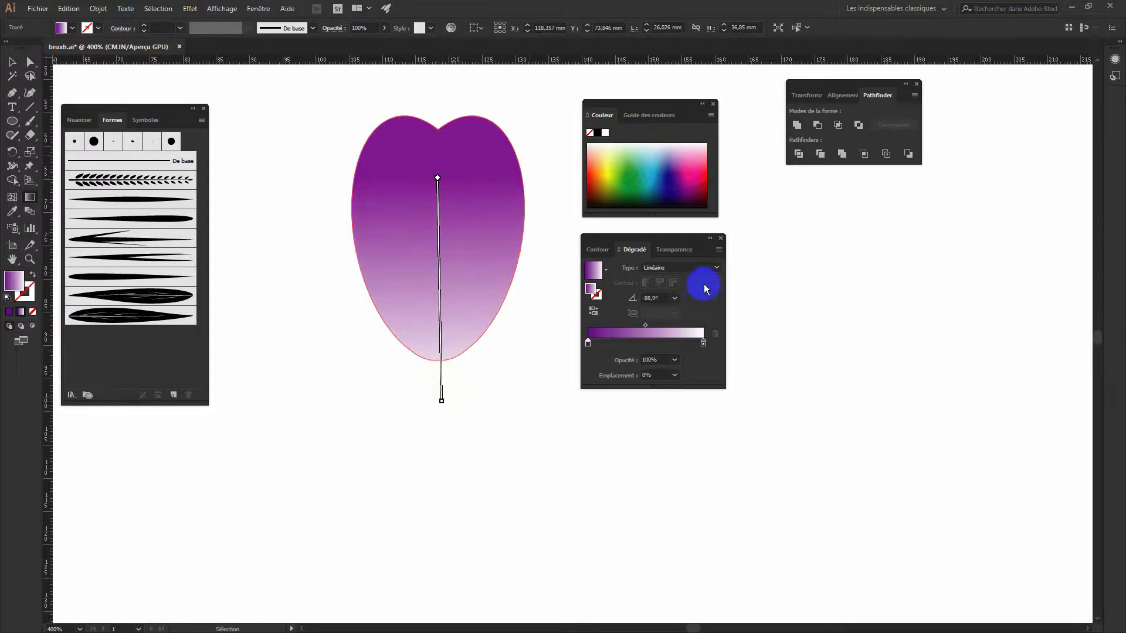
# Try the radial gradient type on the petal and switch it back to linear.
pyautogui.click(716, 268)
pyautogui.click(670, 294)
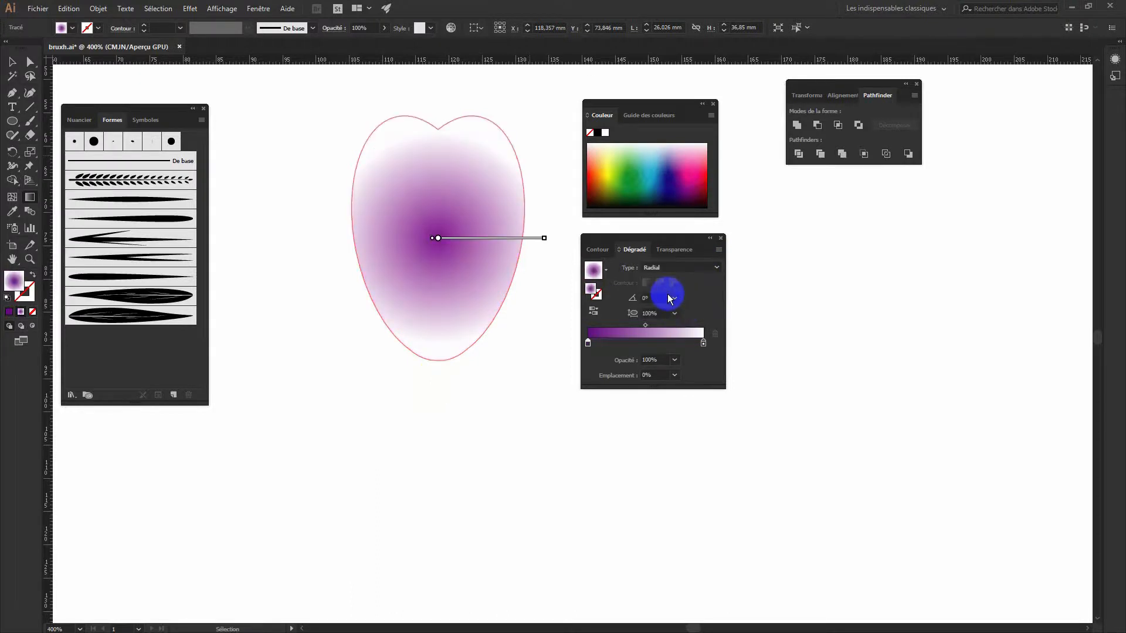
pyautogui.click(711, 268)
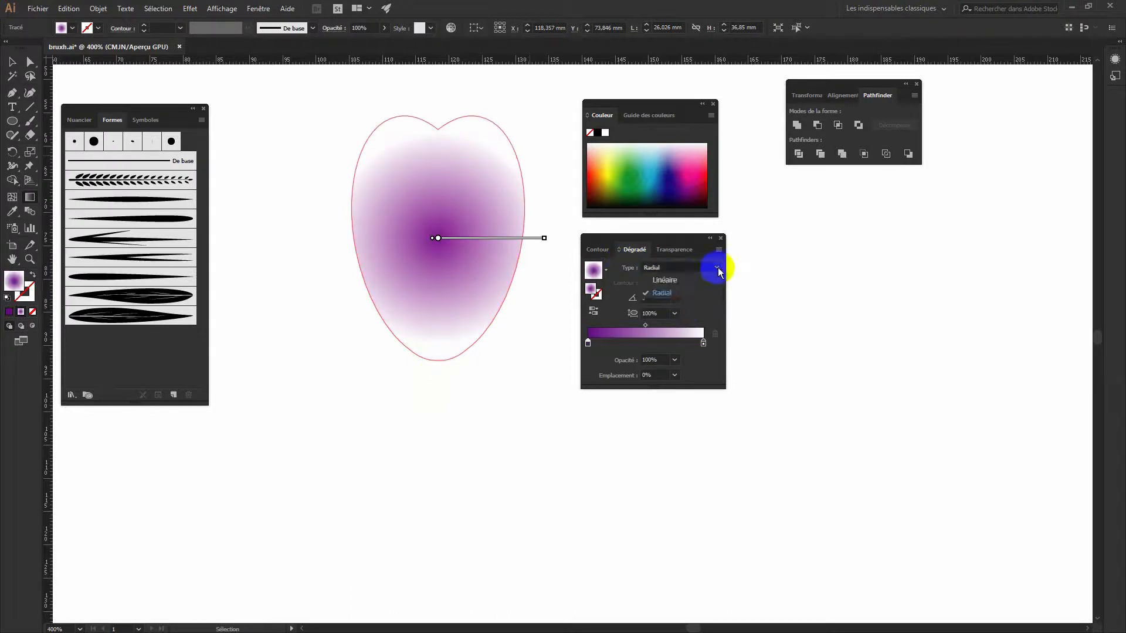
pyautogui.click(684, 279)
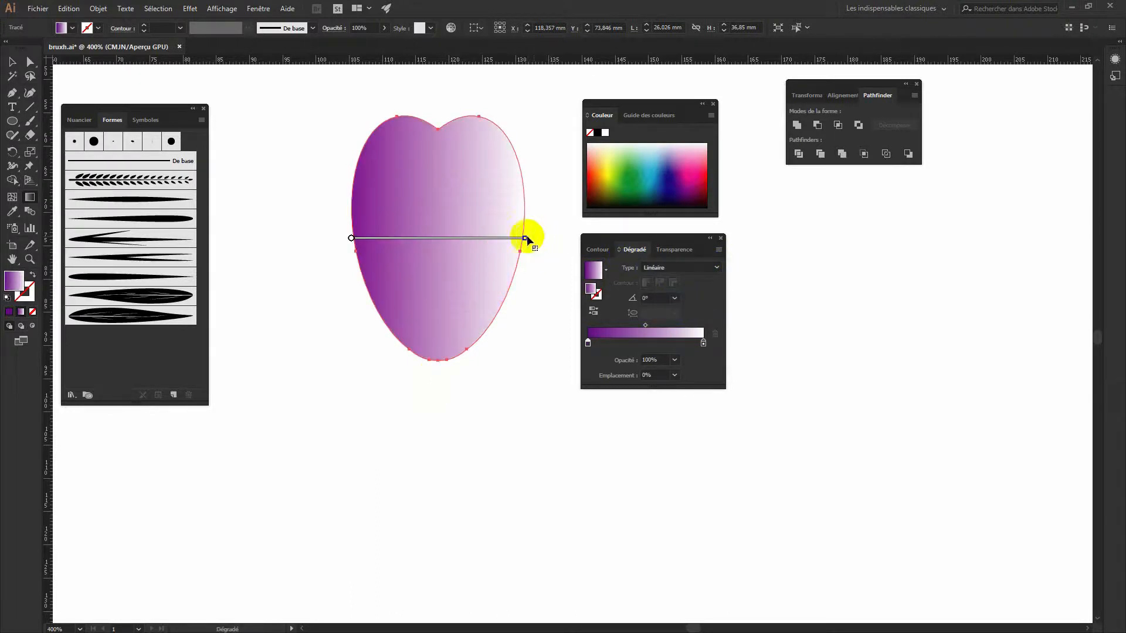
# Turn the petal's gradient to about -89.9°, running from purple in the upper part to white near the lower tip.
pyautogui.moveTo(526, 239)
pyautogui.mouseDown()
pyautogui.moveTo(505, 328)
pyautogui.moveTo(372, 380)
pyautogui.moveTo(341, 368)
pyautogui.moveTo(351, 378)
pyautogui.mouseUp()
pyautogui.moveTo(351, 238)
pyautogui.mouseDown()
pyautogui.moveTo(437, 239)
pyautogui.moveTo(438, 168)
pyautogui.mouseUp()
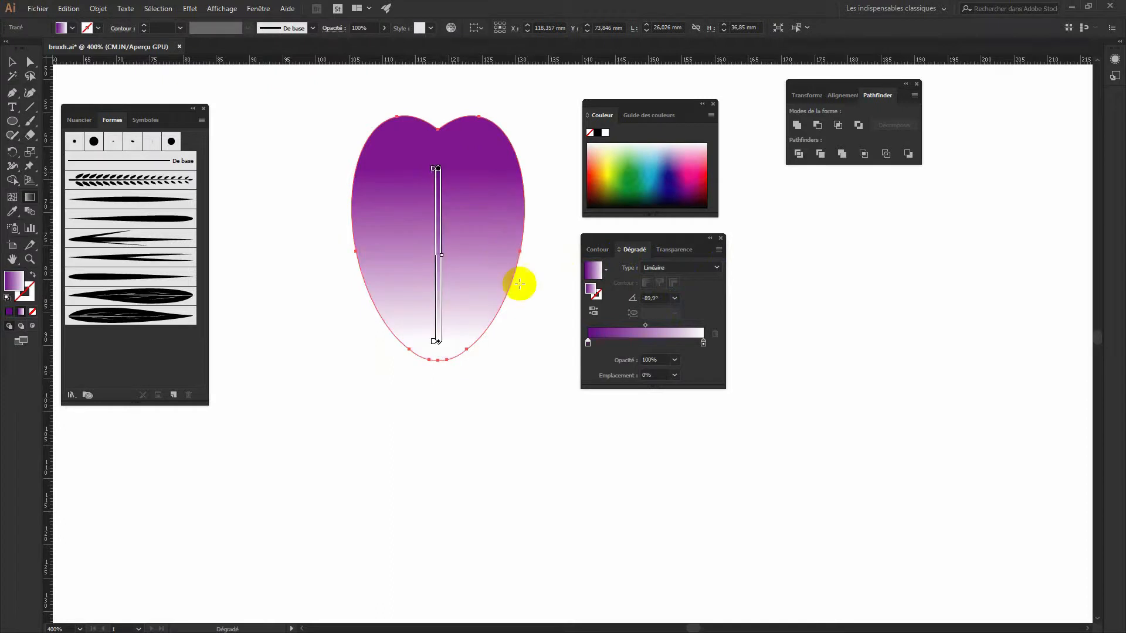
pyautogui.click(12, 61)
pyautogui.click(296, 151)
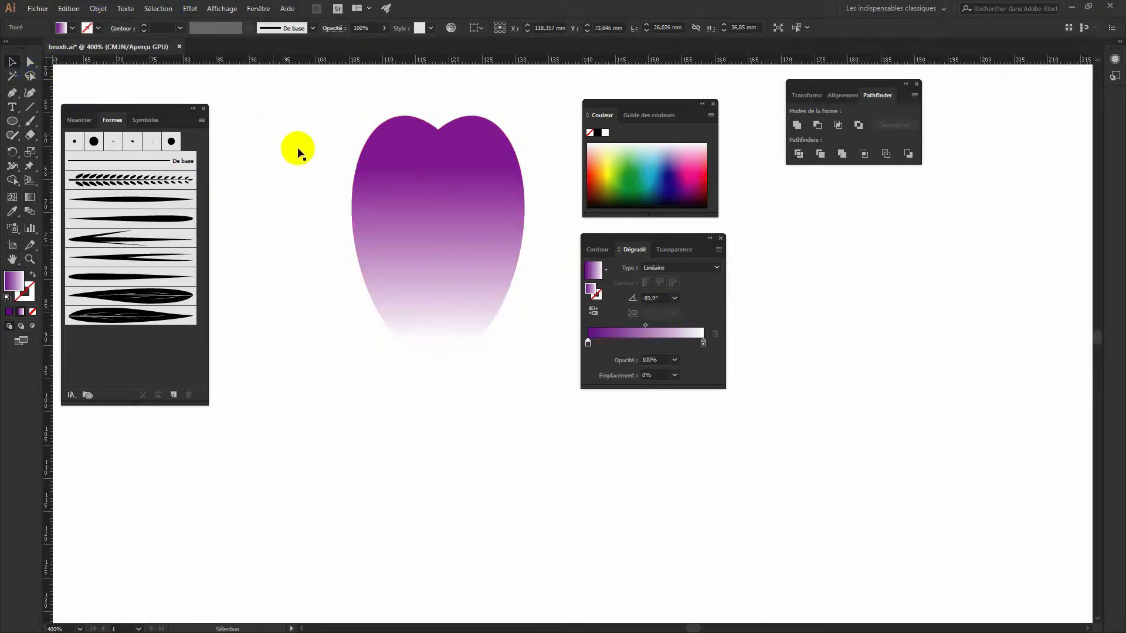
# Set the petal's opacity to 90% in its transparency settings.
pyautogui.click(434, 287)
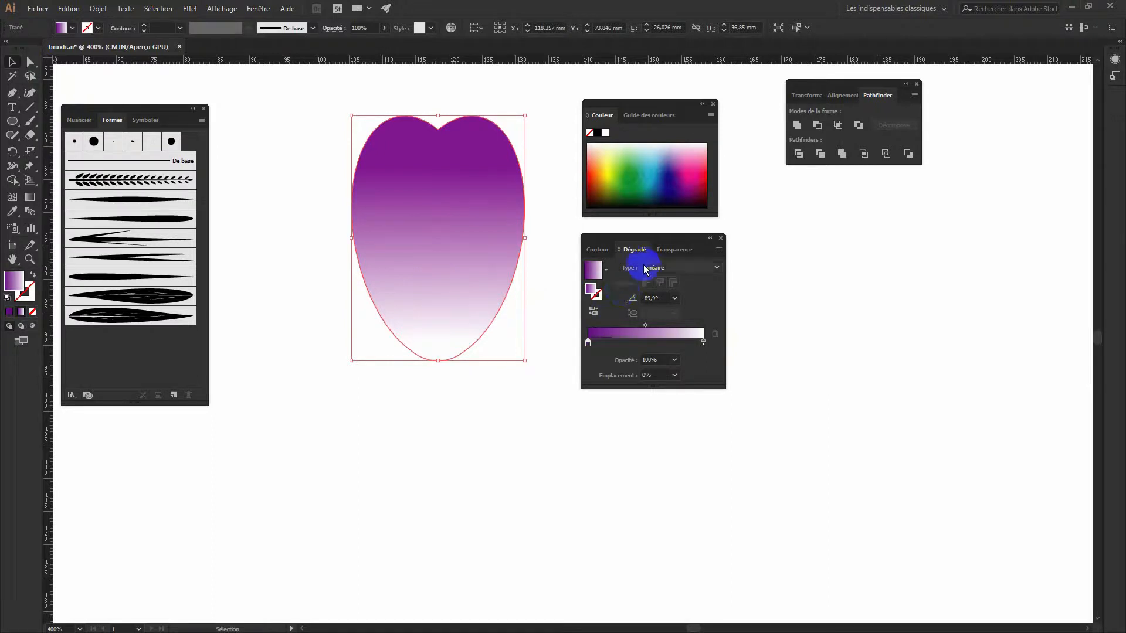
pyautogui.click(674, 250)
pyautogui.click(696, 267)
pyautogui.write('80')
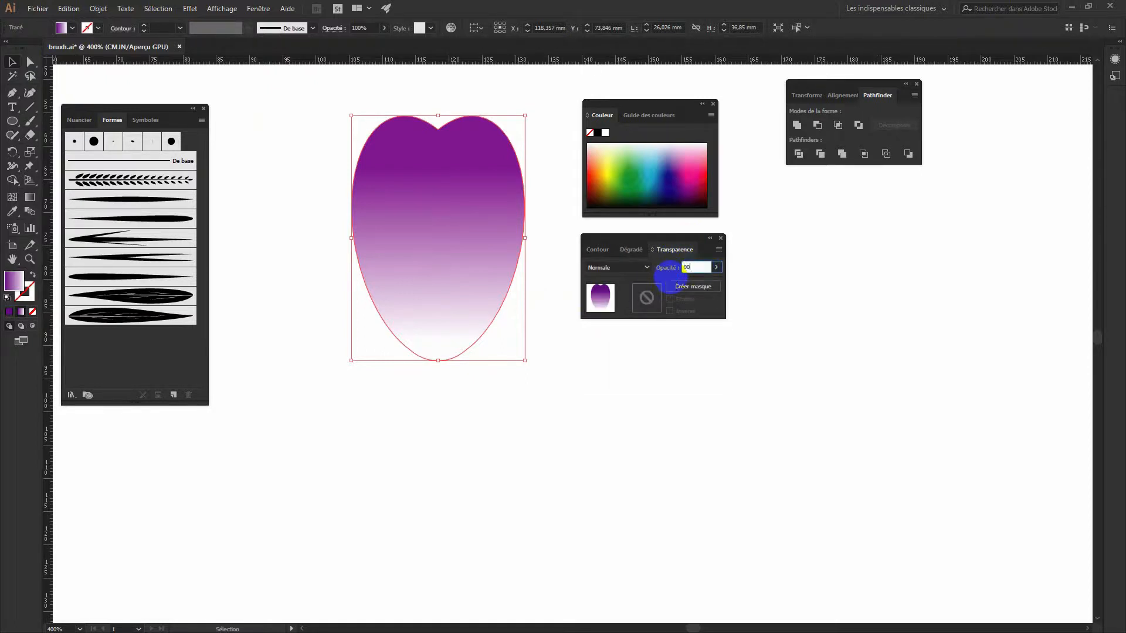
pyautogui.press('Return')
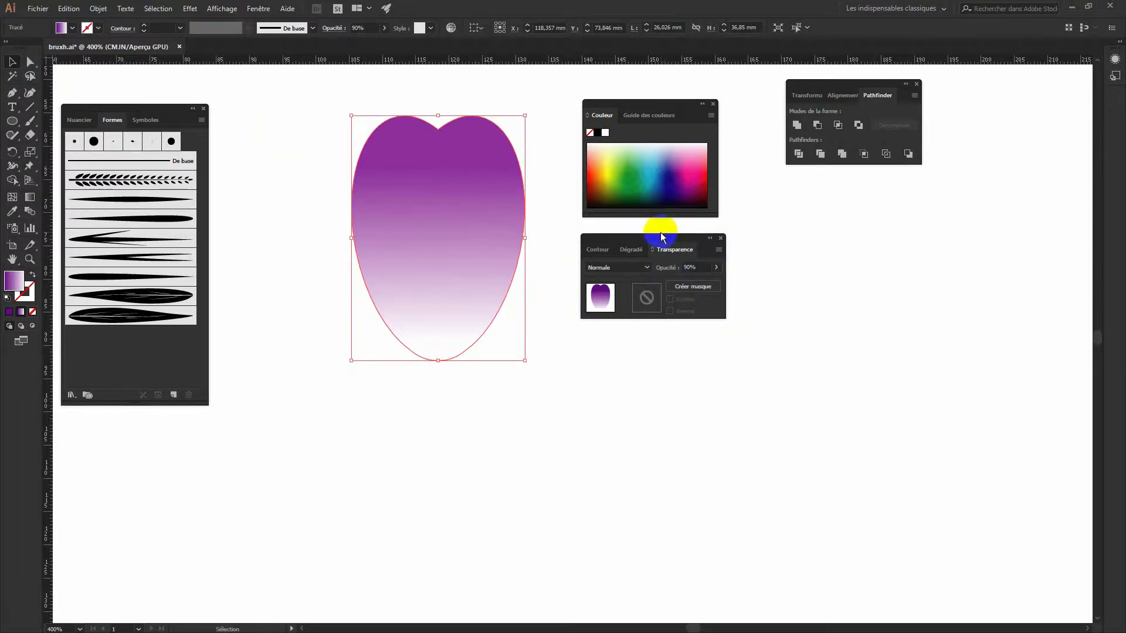
# Move the Transparency and Color panels away from the petal, below the Pathfinder panel.
pyautogui.moveTo(653, 240); pyautogui.dragTo(1002, 186)
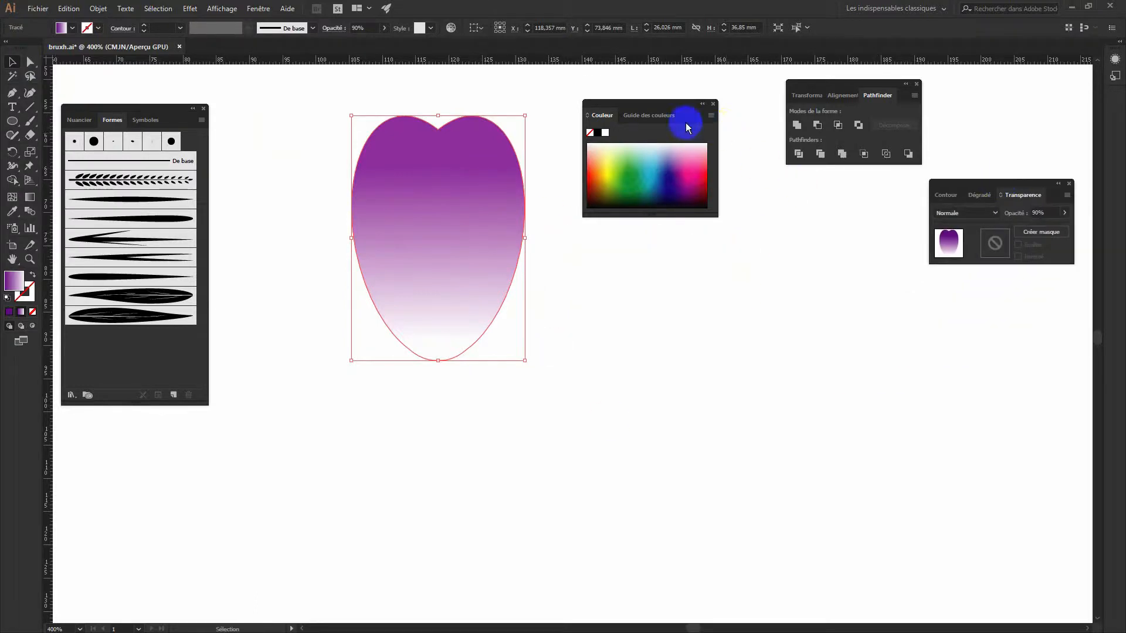
pyautogui.moveTo(666, 108); pyautogui.dragTo(1027, 300)
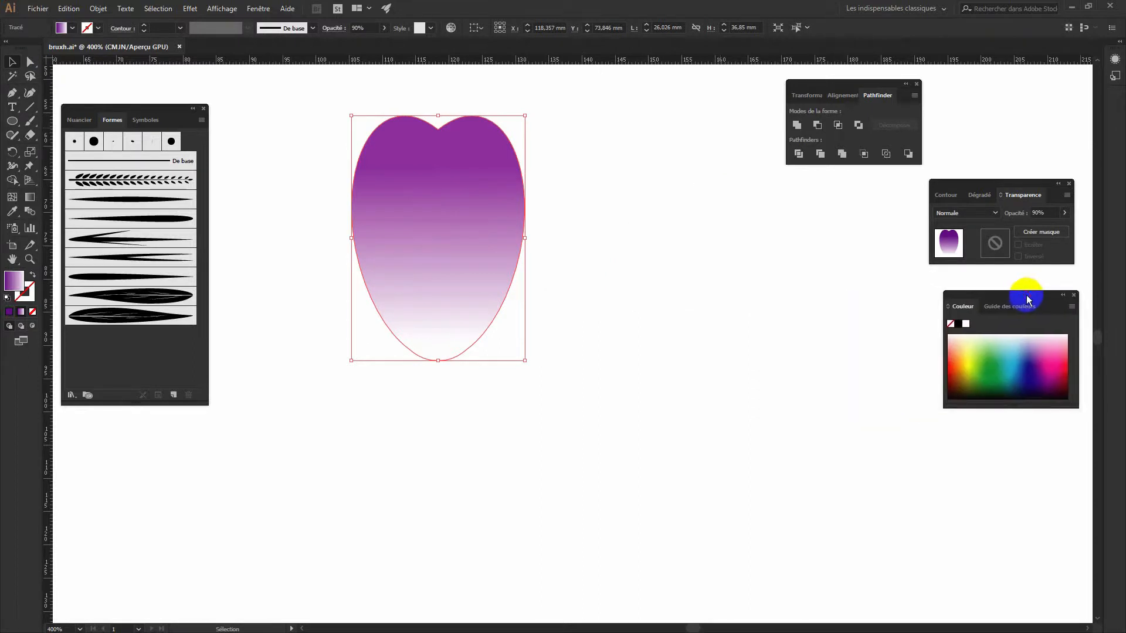
# Create a copy of the petal rotated 50° about its lower tip.
pyautogui.hotkey('ctrl', '-')
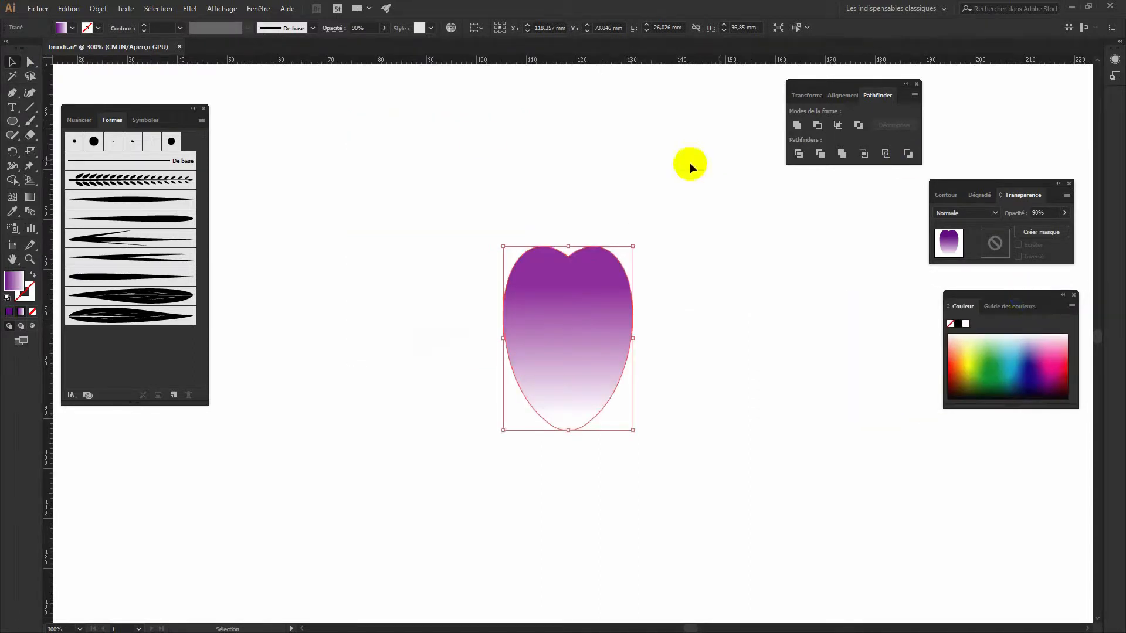
pyautogui.click(10, 159)
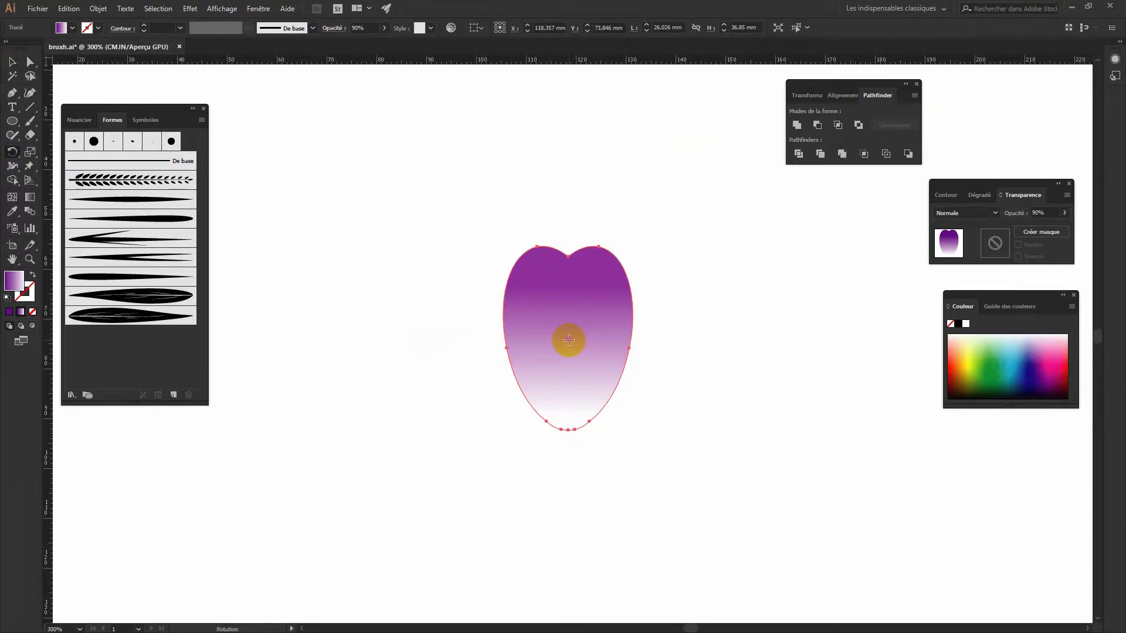
pyautogui.keyDown('alt'); pyautogui.click(567, 431); pyautogui.keyUp('alt')
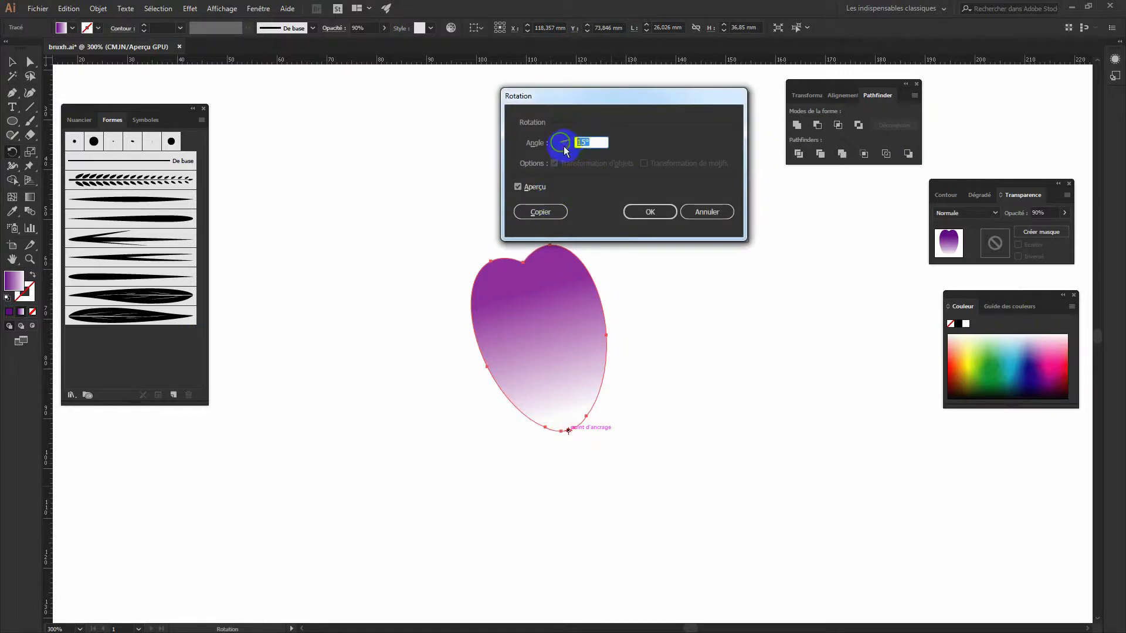
pyautogui.write('50')
pyautogui.click(545, 184)
pyautogui.click(544, 184)
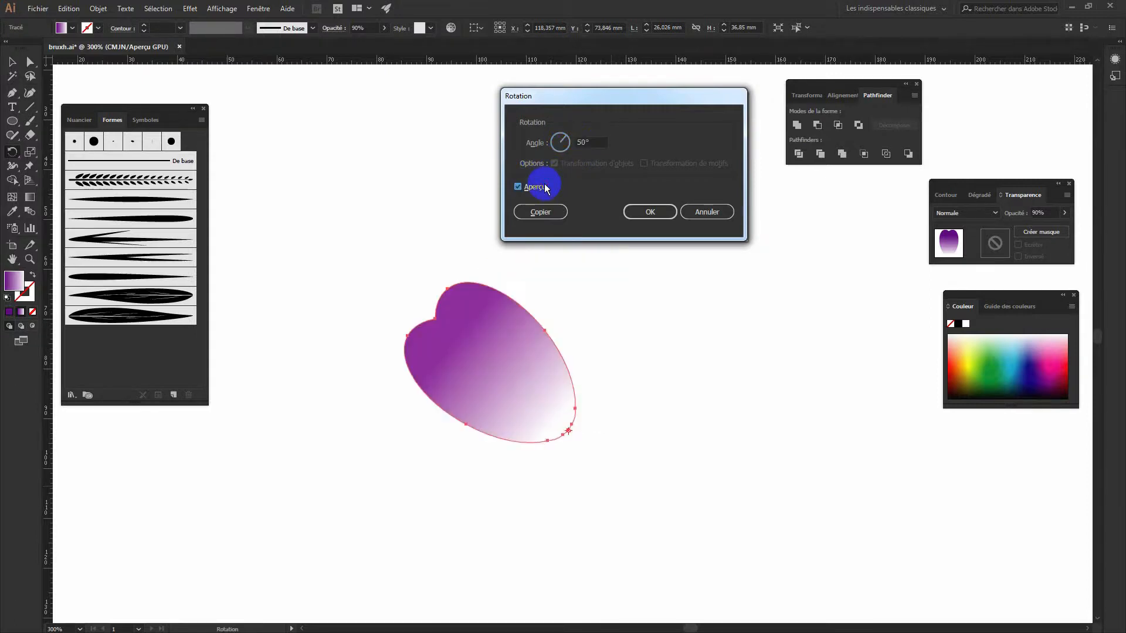
pyautogui.doubleClick(595, 141)
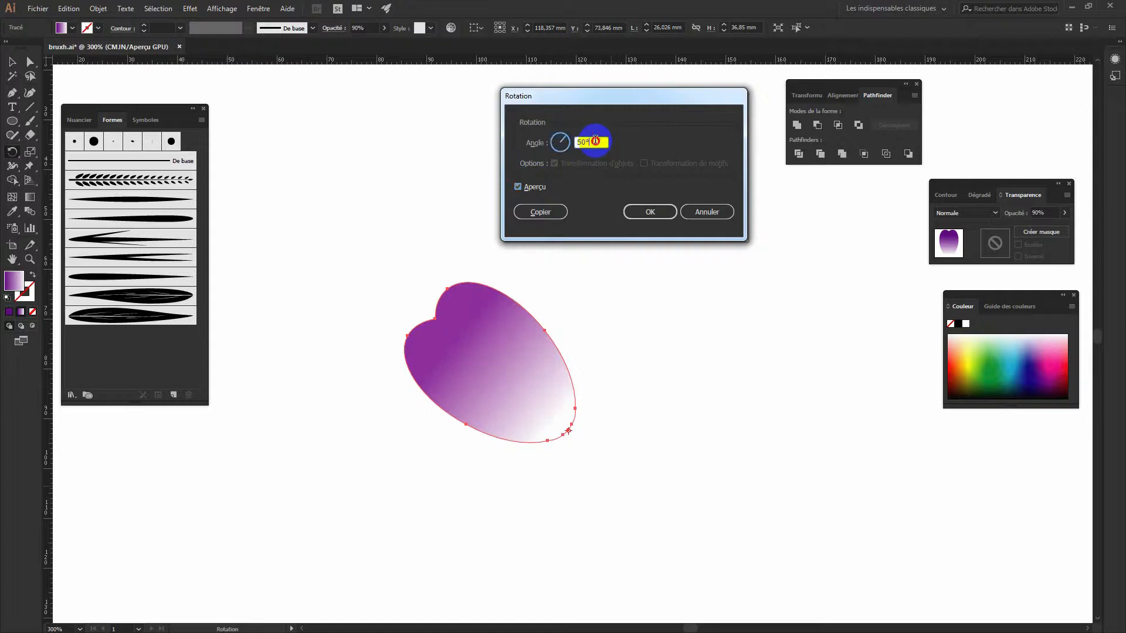
pyautogui.click(595, 140)
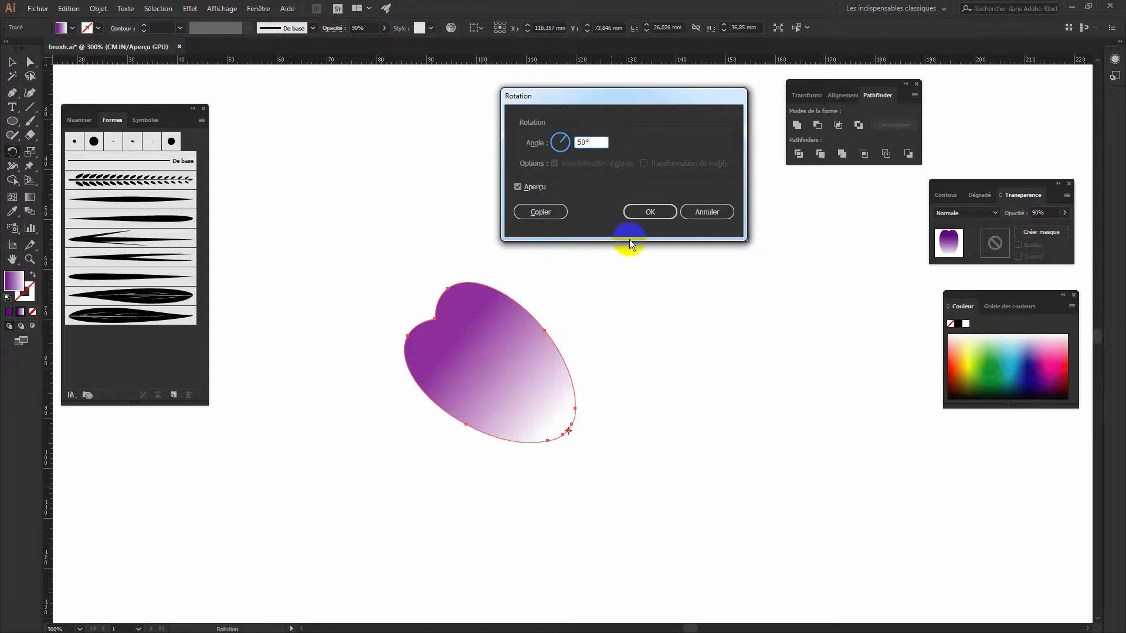
pyautogui.click(541, 211)
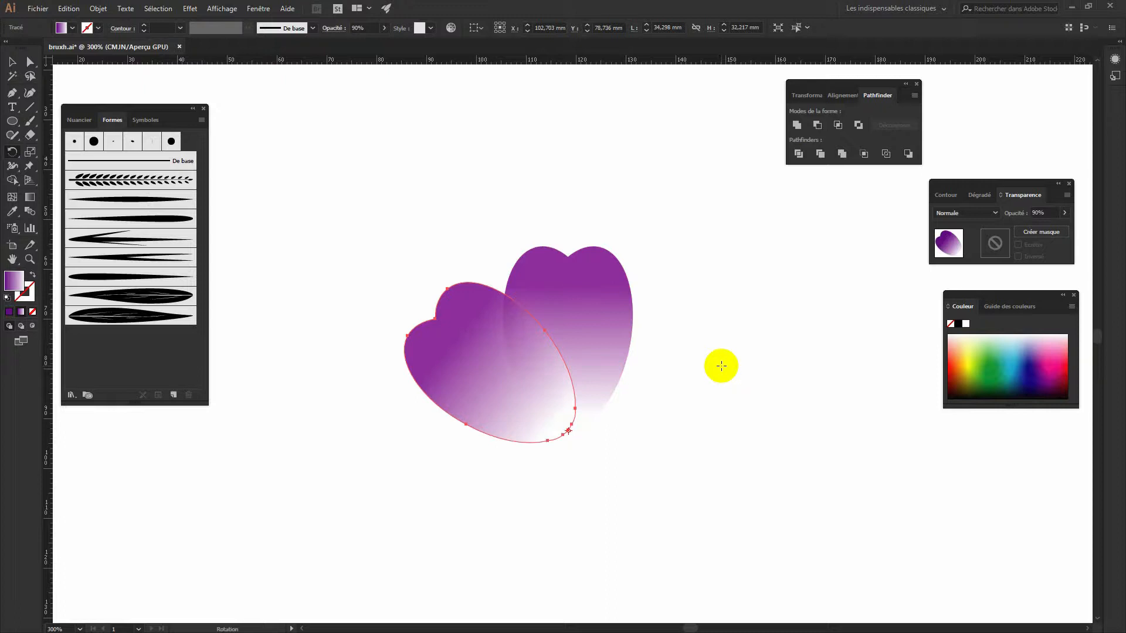
# Repeat the 50° rotated copy five more times to complete the ring of petals and deselect the artwork.
pyautogui.press('v')
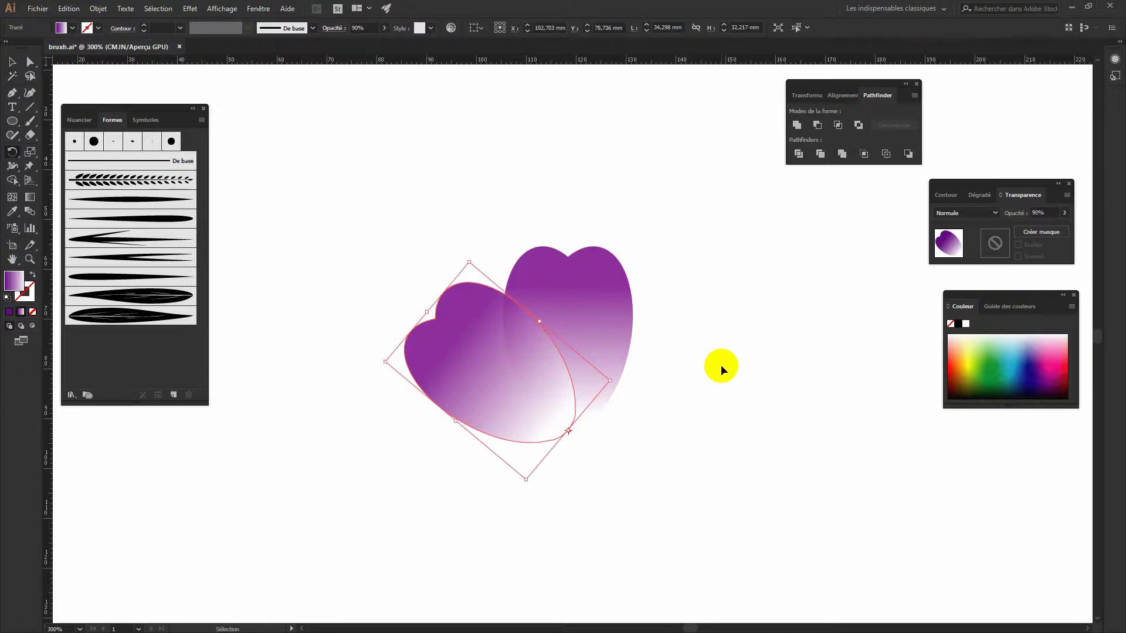
pyautogui.hotkey('ctrl', 'd')
pyautogui.hotkey('ctrl', 'd')
pyautogui.hotkey('ctrl', 'd')
pyautogui.hotkey('ctrl', 'd')
pyautogui.hotkey('ctrl', 'd')
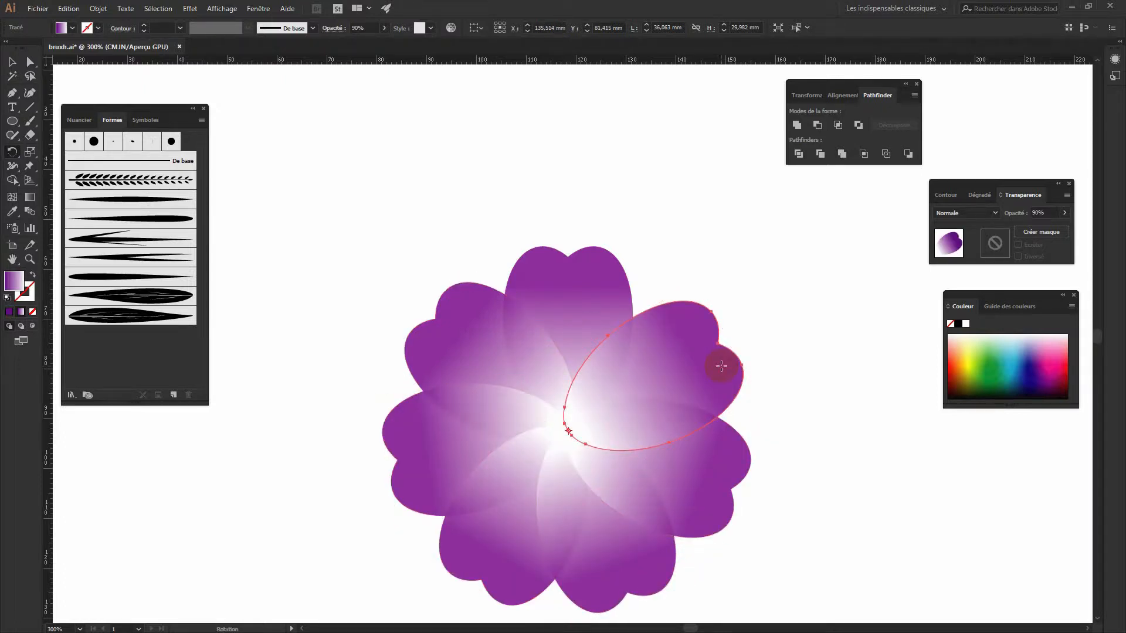
pyautogui.click(12, 61)
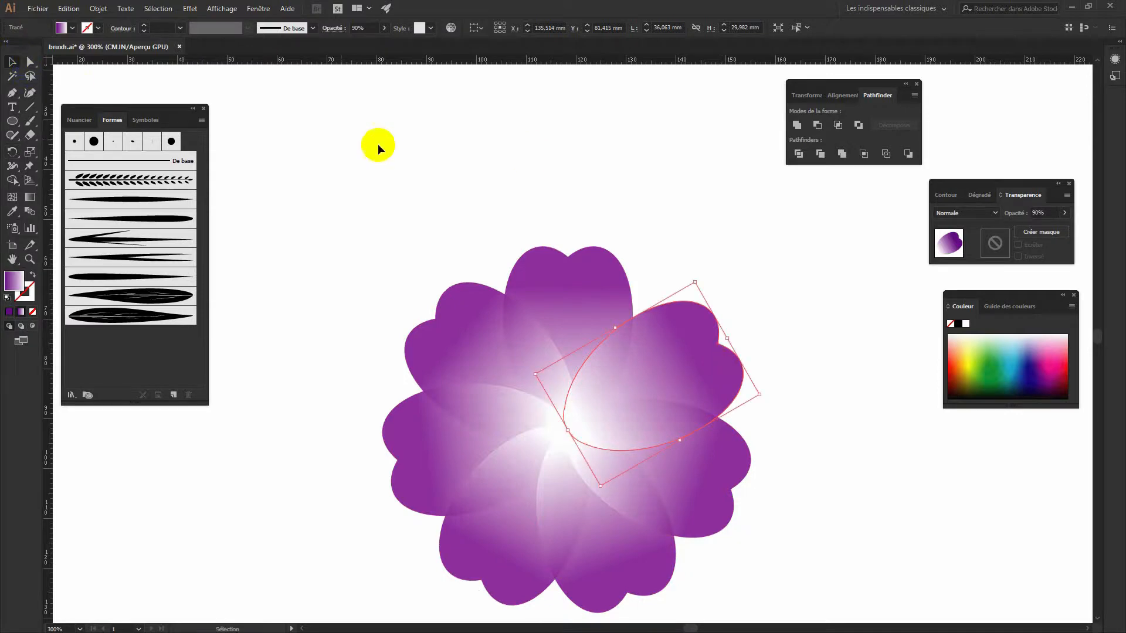
pyautogui.click(527, 154)
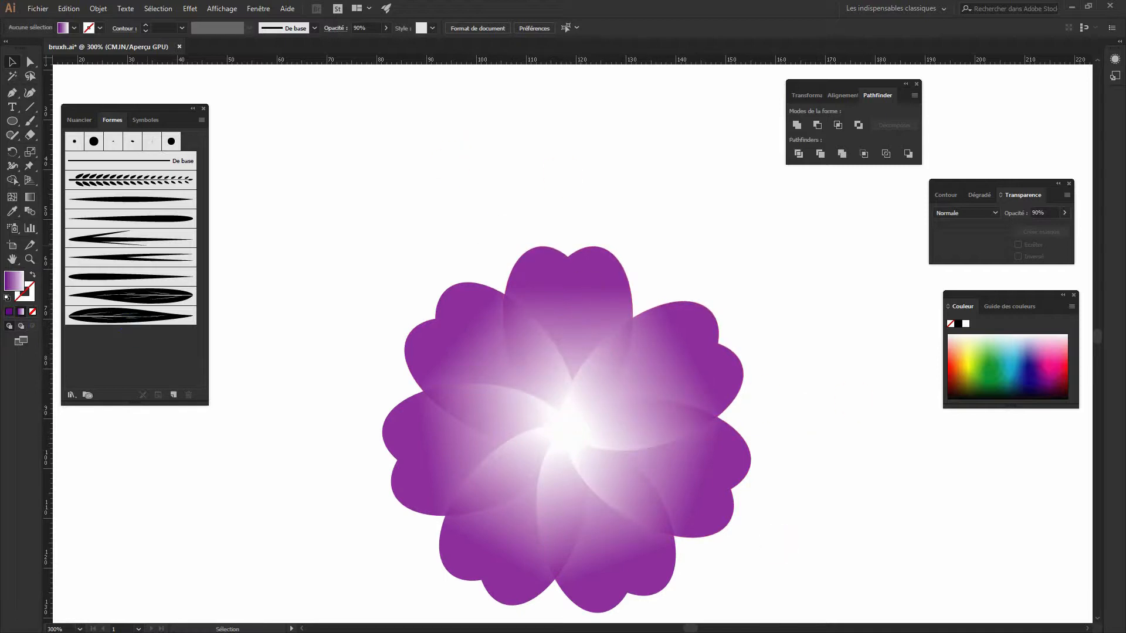
# Lock the flower's layer, add a new layer above it and move the Layers panel off the artwork.
pyautogui.press('F7')
pyautogui.moveTo(534, 164); pyautogui.dragTo(331, 102)
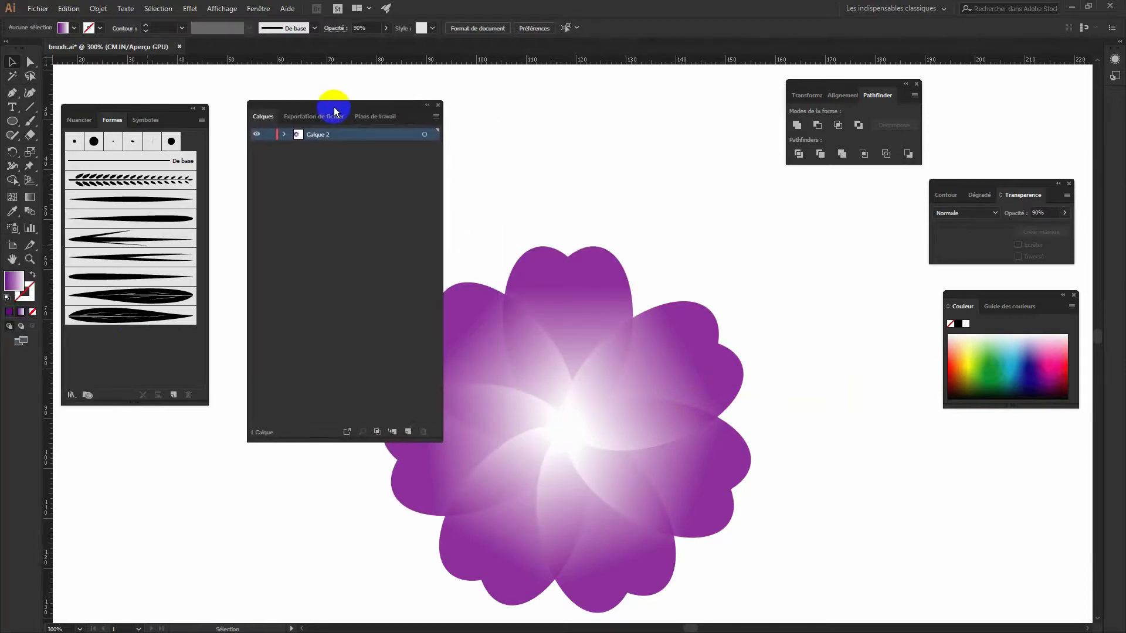
pyautogui.click(269, 134)
pyautogui.click(408, 432)
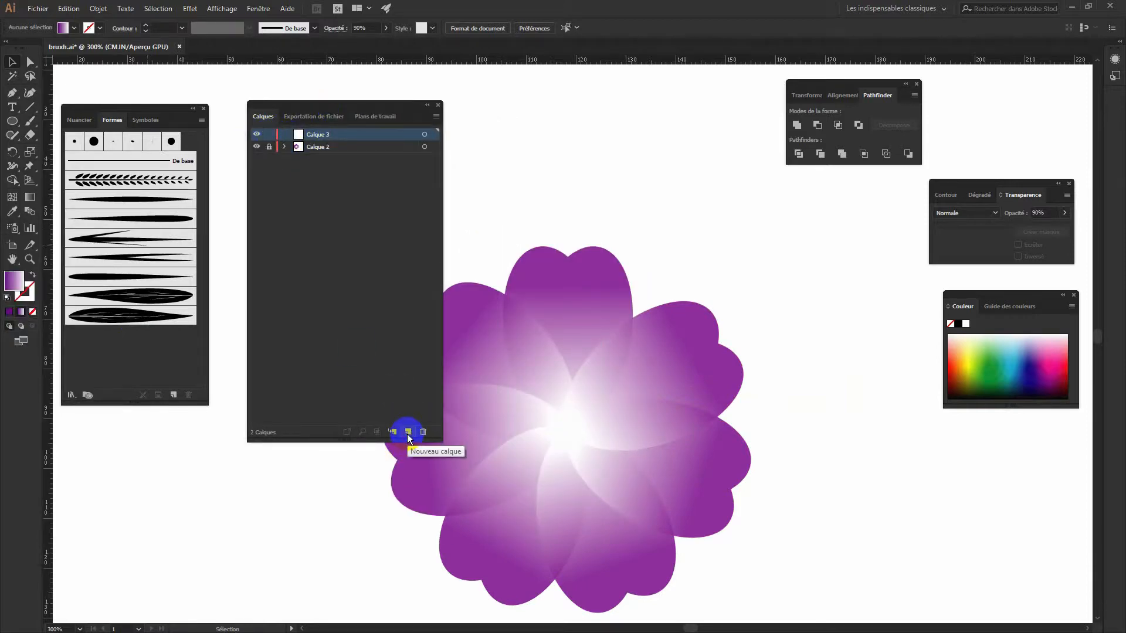
pyautogui.moveTo(369, 106); pyautogui.dragTo(0, 154)
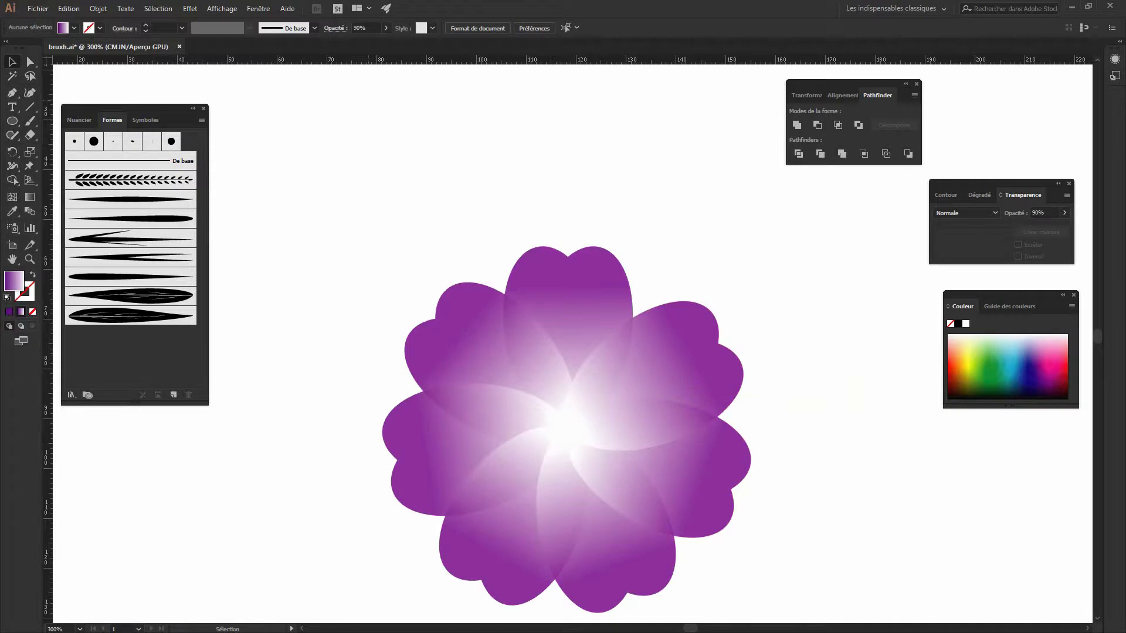
# Draw a slim upright ellipse about 2.5 mm wide and 17.6 mm high outside the flower, with its purple-to-white gradient reversed.
pyautogui.click(12, 120)
pyautogui.moveTo(358, 160); pyautogui.dragTo(383, 232)
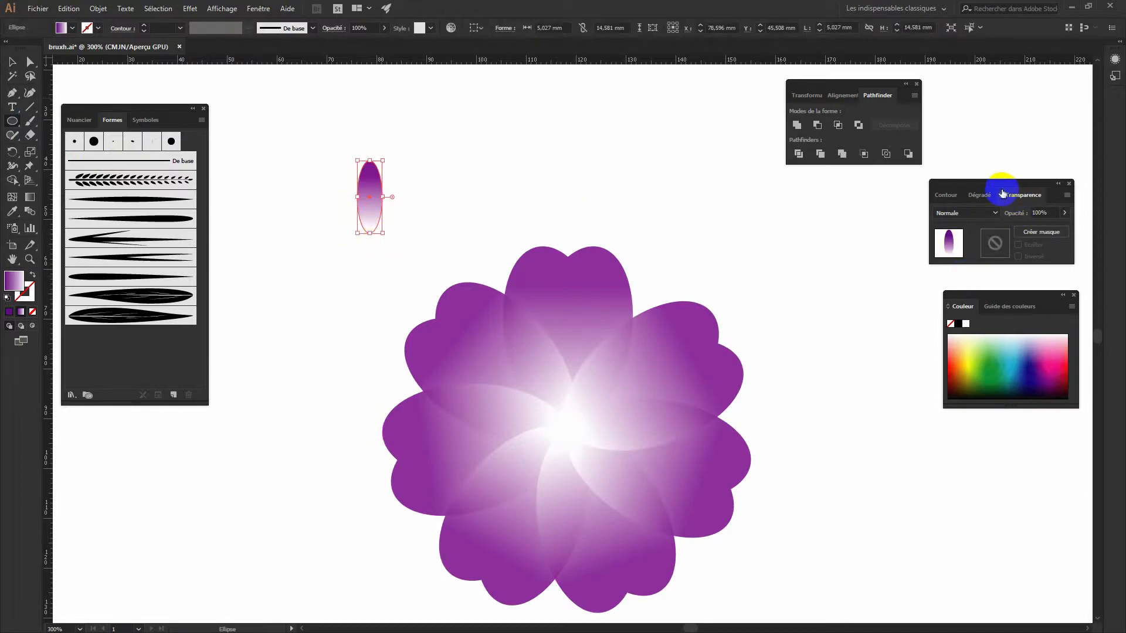
pyautogui.click(1003, 193)
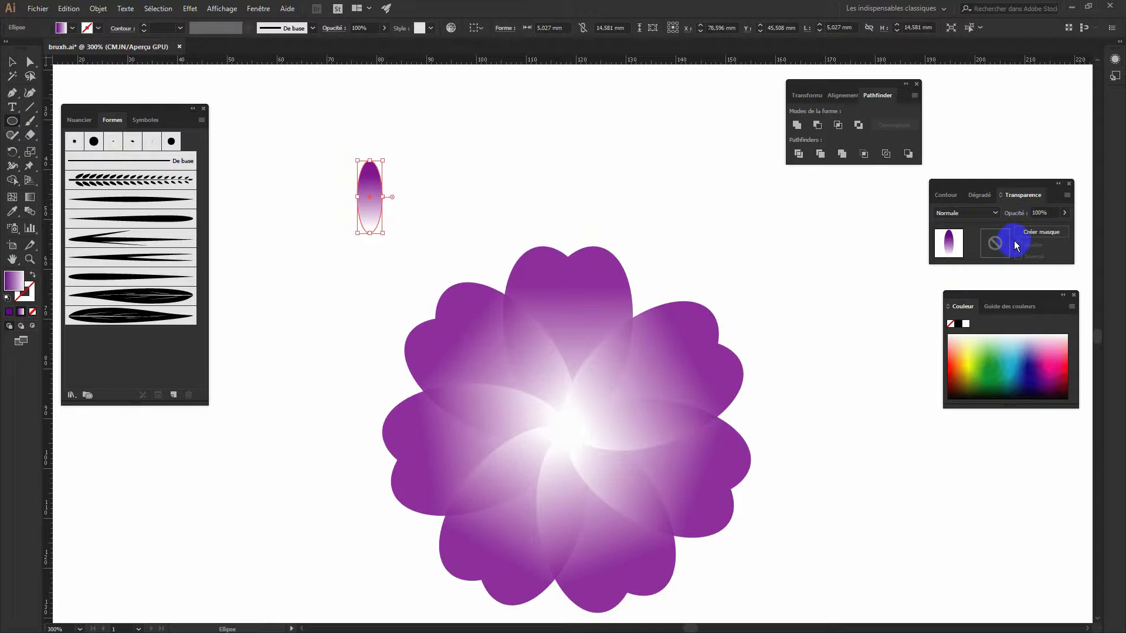
pyautogui.click(974, 197)
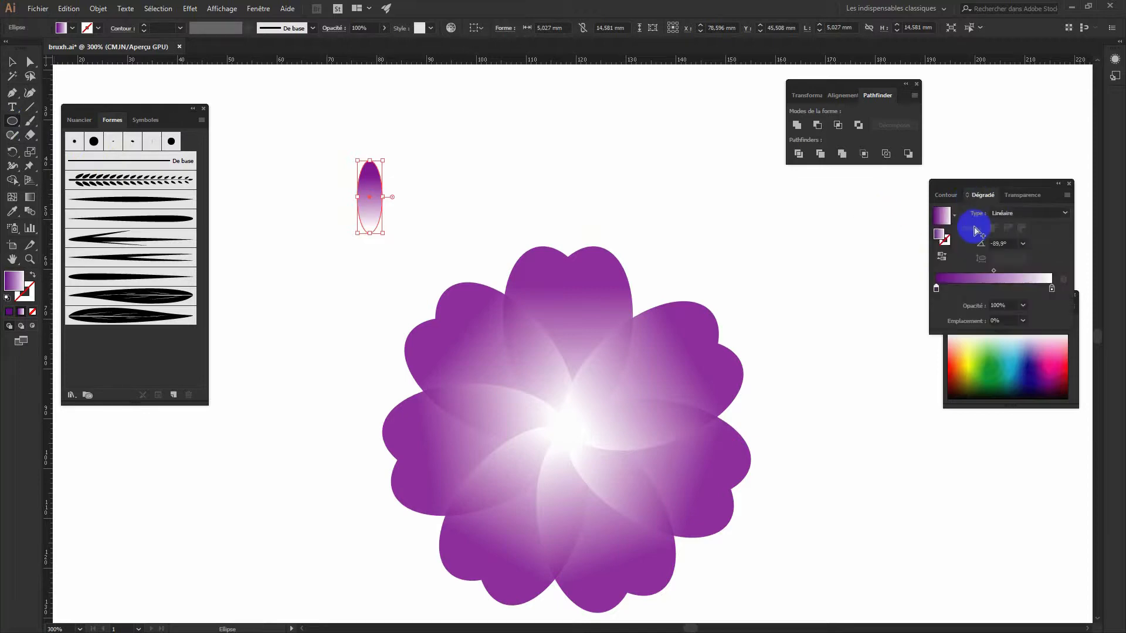
pyautogui.click(942, 257)
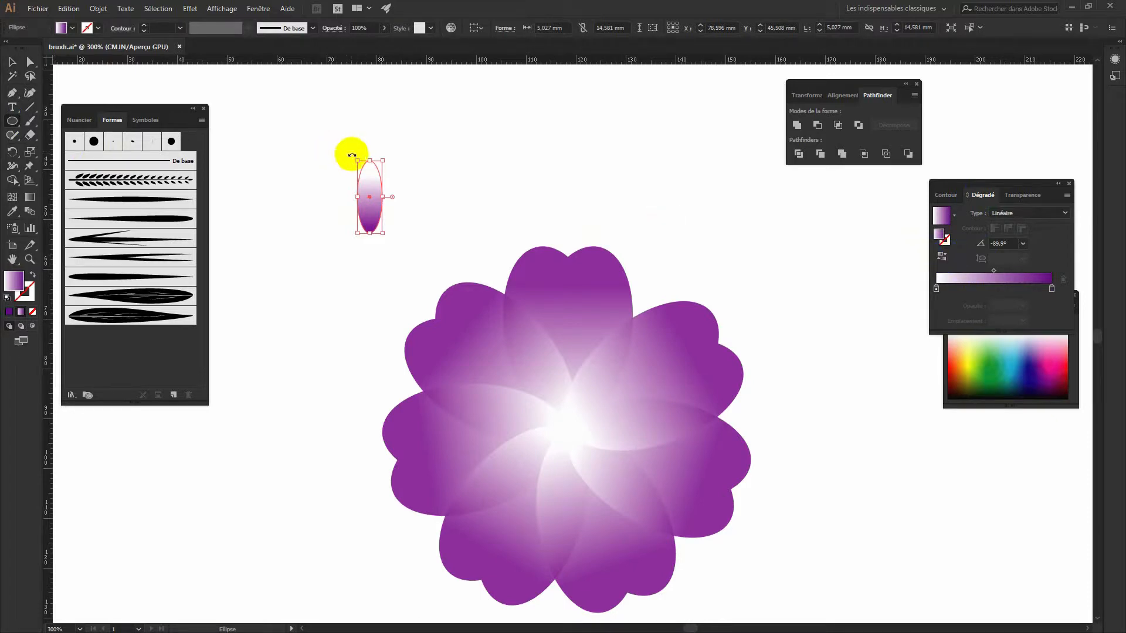
pyautogui.moveTo(367, 159); pyautogui.dragTo(368, 145)
pyautogui.moveTo(383, 193); pyautogui.dragTo(369, 190)
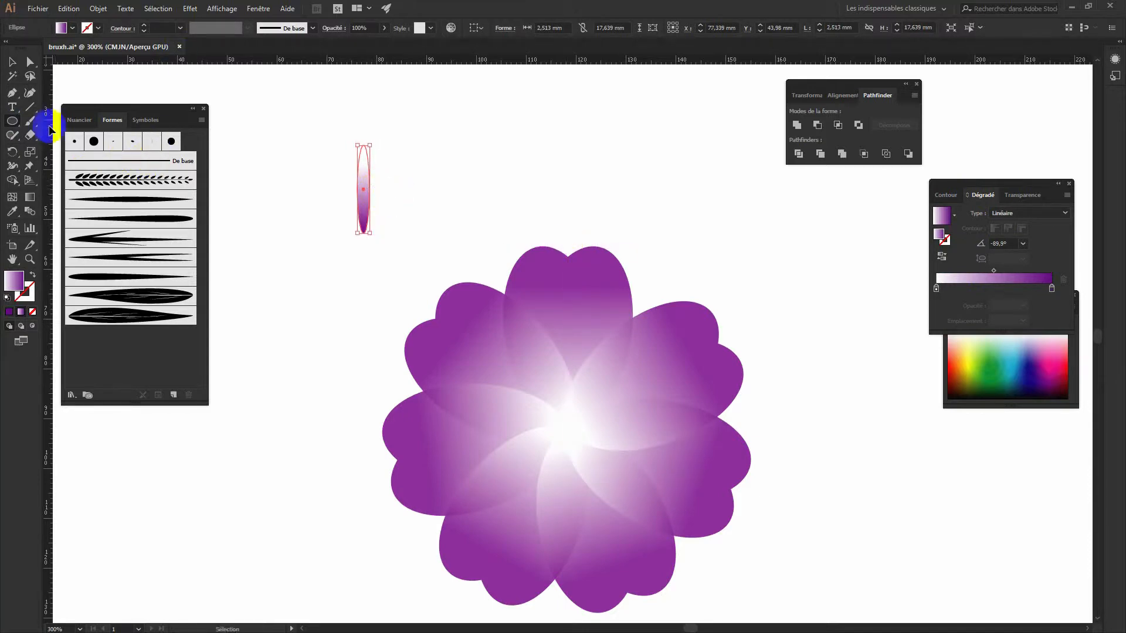
# Create a copy of the slim ellipse rotated 15° about its lower tip.
pyautogui.click(12, 151)
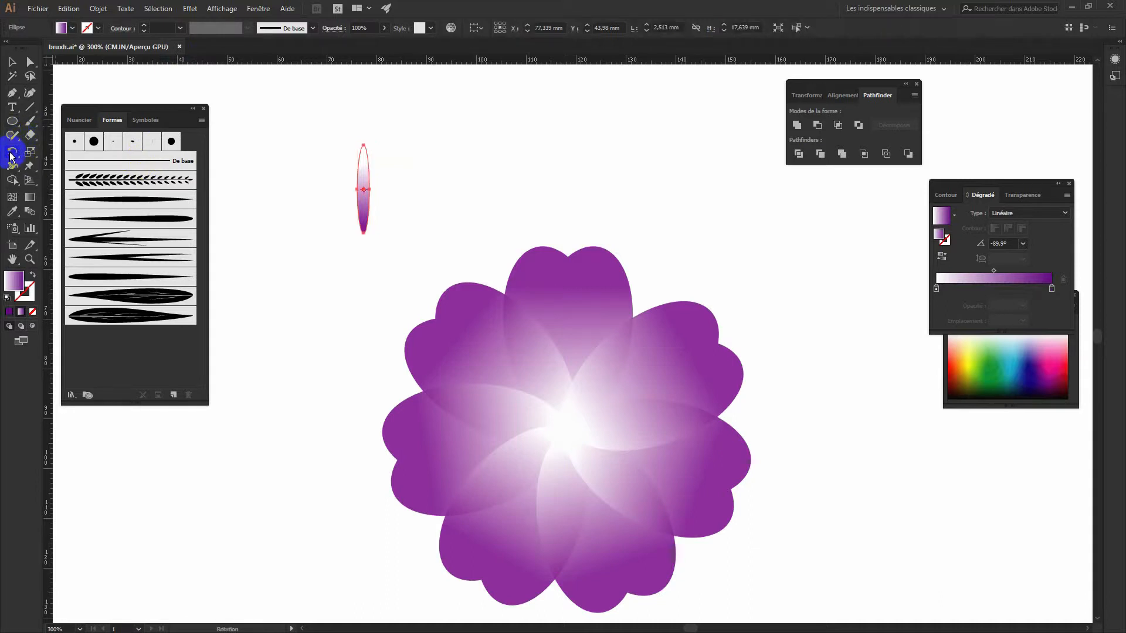
pyautogui.keyDown('alt'); pyautogui.click(364, 231); pyautogui.keyUp('alt')
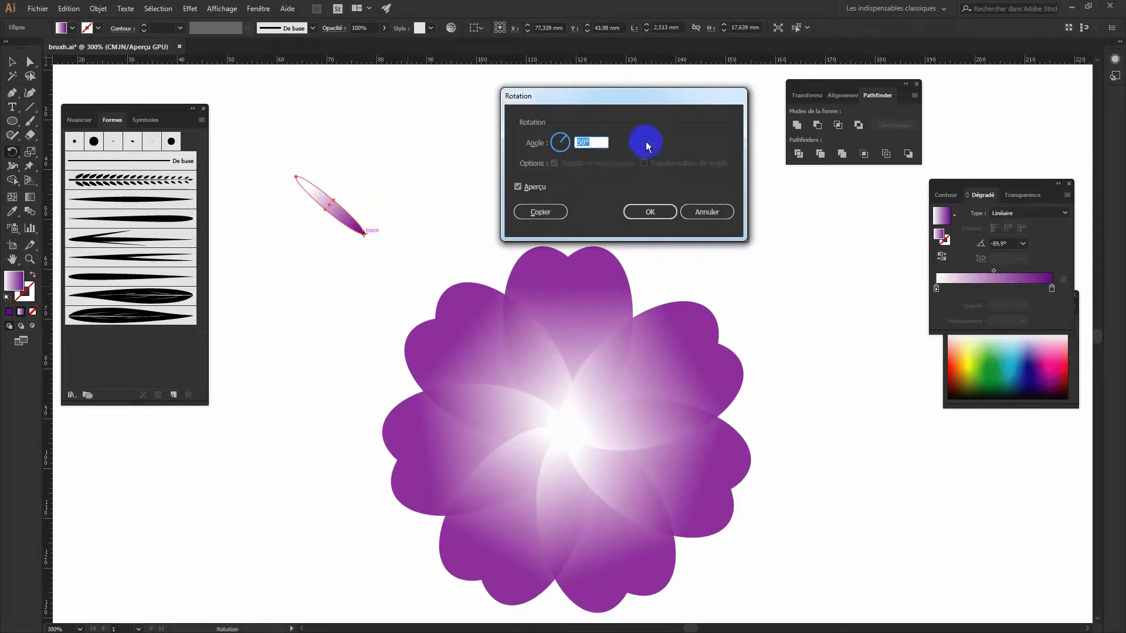
pyautogui.click(595, 144)
pyautogui.write('15')
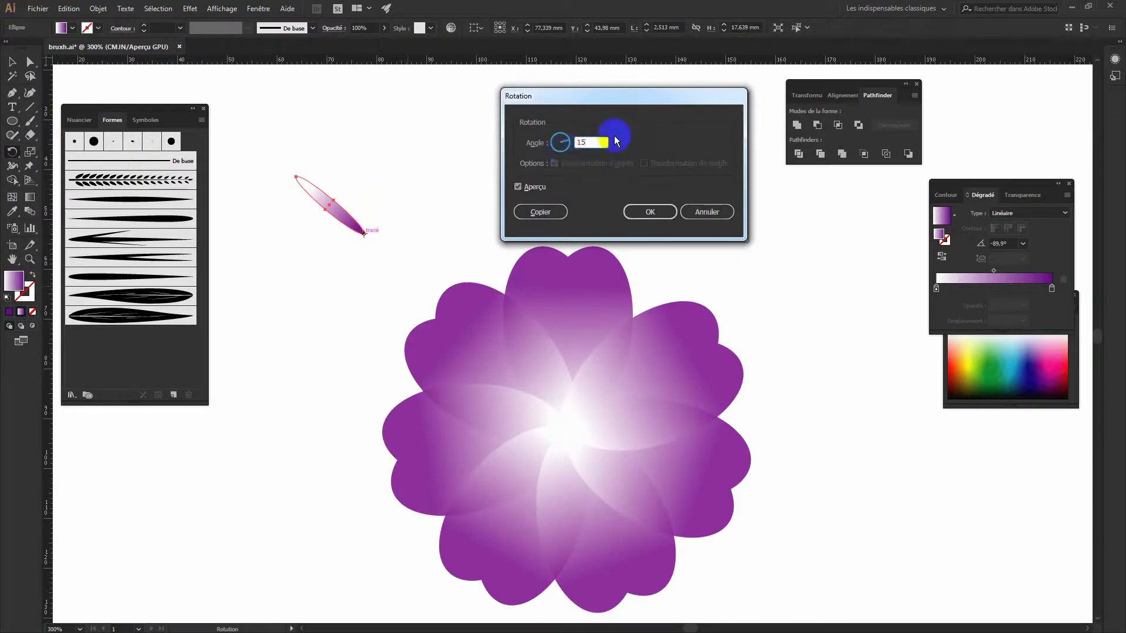
pyautogui.click(544, 186)
pyautogui.click(544, 186)
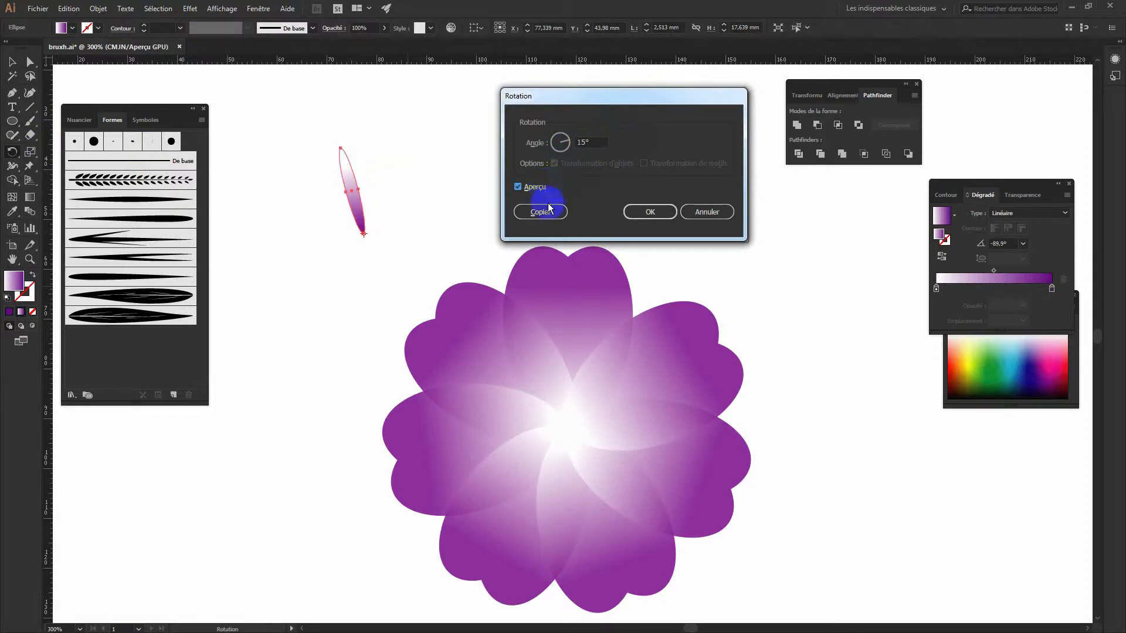
pyautogui.click(546, 210)
pyautogui.press('v')
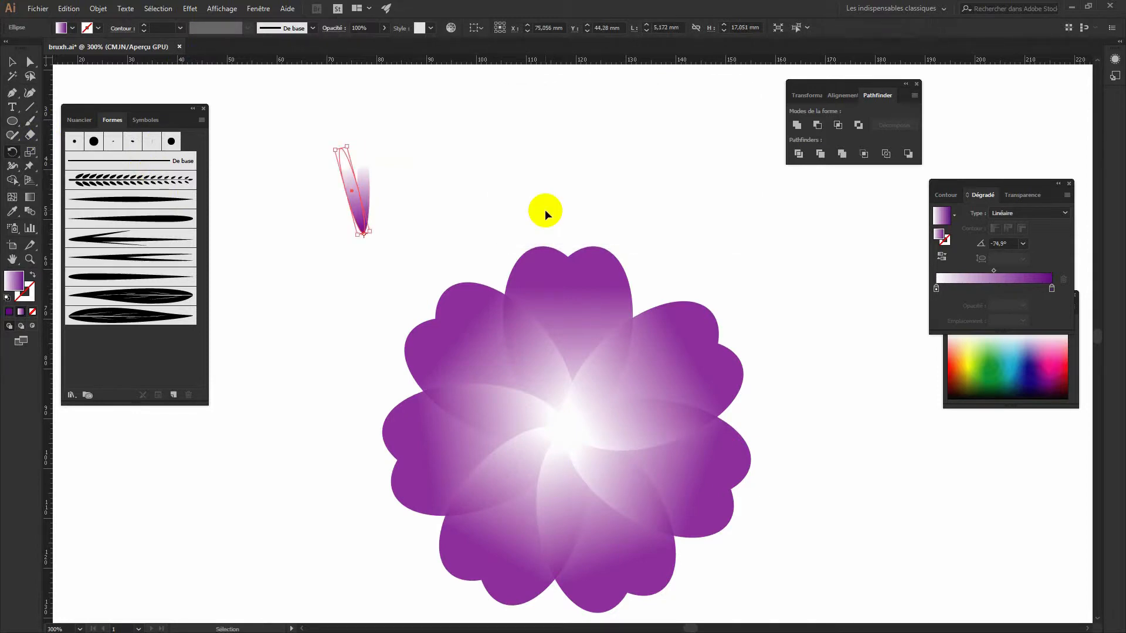
# Repeat the 15° rotated copy of the slim ellipse to build a fan around its lower tip.
pyautogui.hotkey('ctrl', 'd')
pyautogui.hotkey('ctrl', 'd')
pyautogui.hotkey('ctrl', 'd')
pyautogui.hotkey('ctrl', 'd')
pyautogui.hotkey('ctrl', 'd')
pyautogui.hotkey('ctrl', 'd')
pyautogui.hotkey('ctrl', 'd')
pyautogui.hotkey('ctrl', 'd')
pyautogui.hotkey('ctrl', 'd')
pyautogui.hotkey('ctrl', 'd')
pyautogui.hotkey('ctrl', 'd')
pyautogui.hotkey('ctrl', 'd')
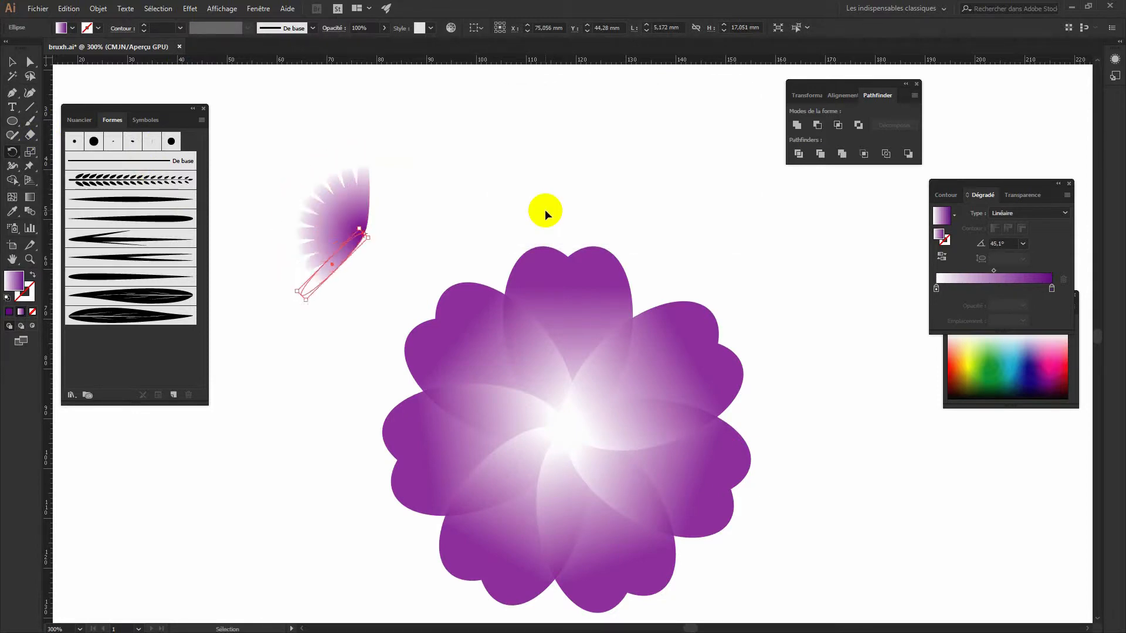
pyautogui.hotkey('ctrl', 'd')
pyautogui.hotkey('ctrl', 'd')
pyautogui.hotkey('ctrl', 'd')
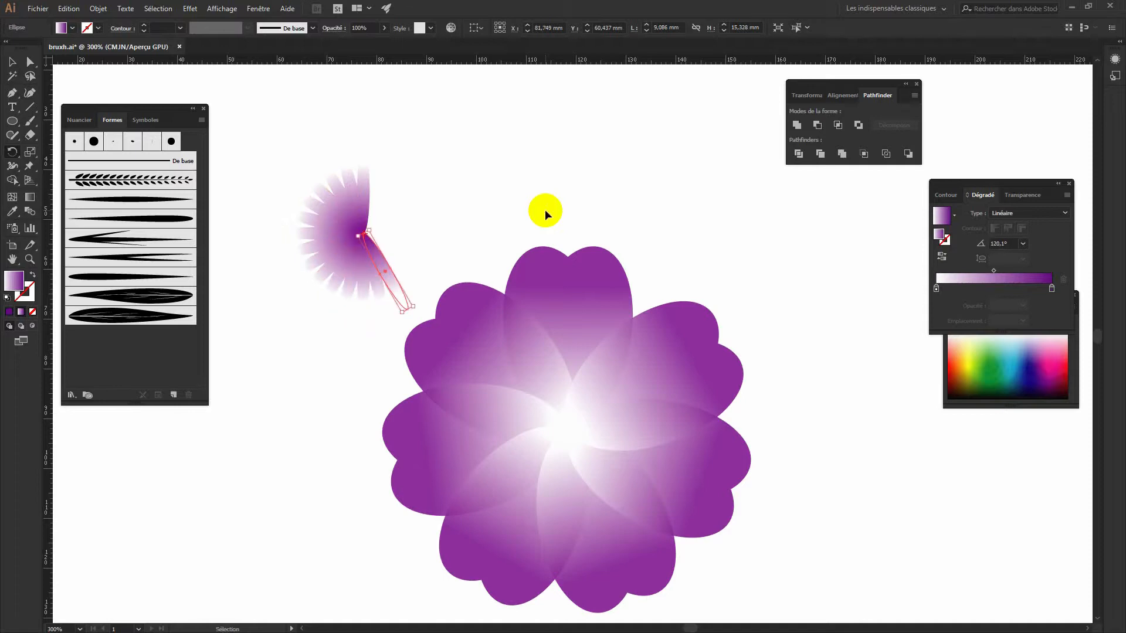
# Delete the last ellipse copy and undo the rotated copies back to the single slim ellipse.
pyautogui.press('r')
pyautogui.press('Delete')
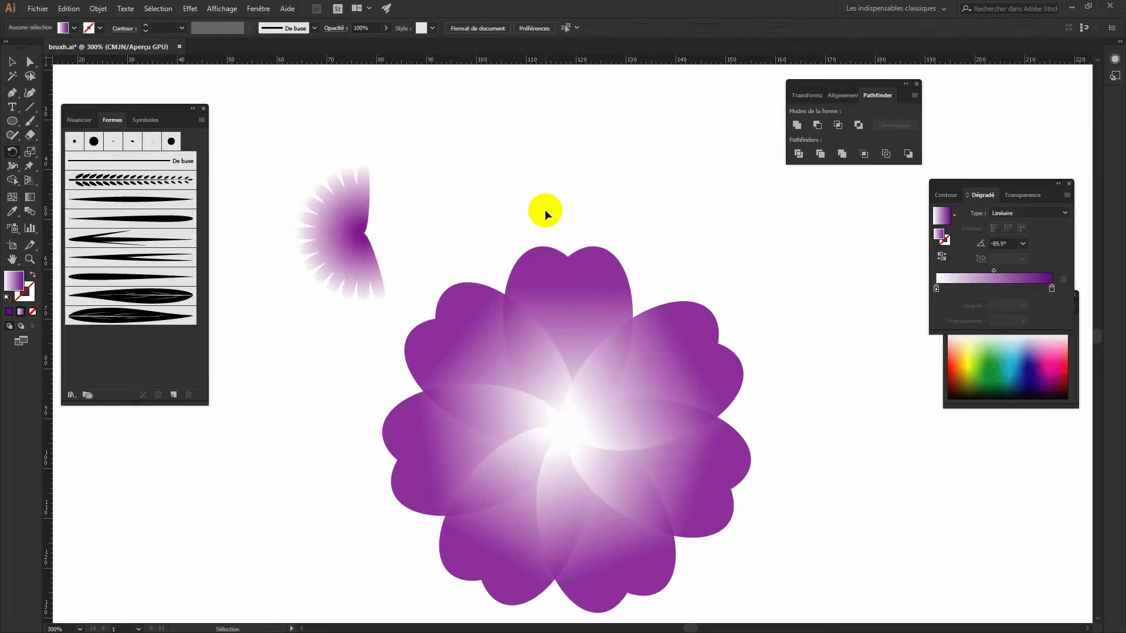
pyautogui.hotkey('ctrl', 'z')
pyautogui.hotkey('ctrl', 'z')
pyautogui.hotkey('ctrl', 'z')
pyautogui.hotkey('ctrl', 'z')
pyautogui.hotkey('ctrl', 'z')
pyautogui.hotkey('ctrl', 'z')
pyautogui.hotkey('ctrl', 'z')
pyautogui.hotkey('ctrl', 'z')
pyautogui.hotkey('ctrl', 'z')
pyautogui.hotkey('ctrl', 'z')
pyautogui.hotkey('ctrl', 'z')
pyautogui.hotkey('ctrl', 'z')
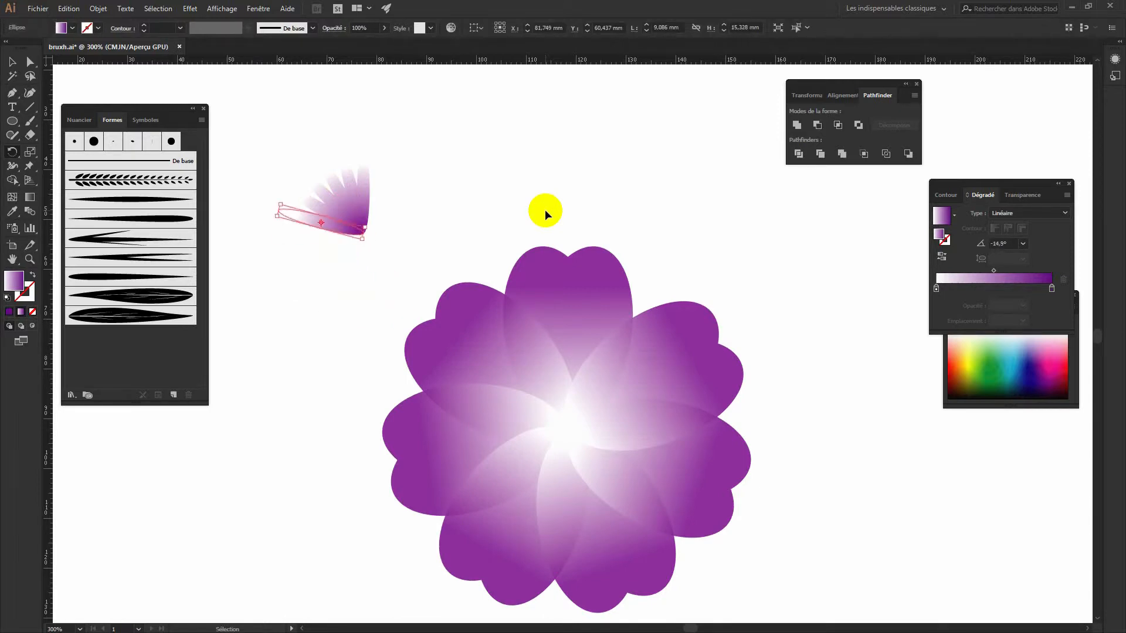
pyautogui.press('r')
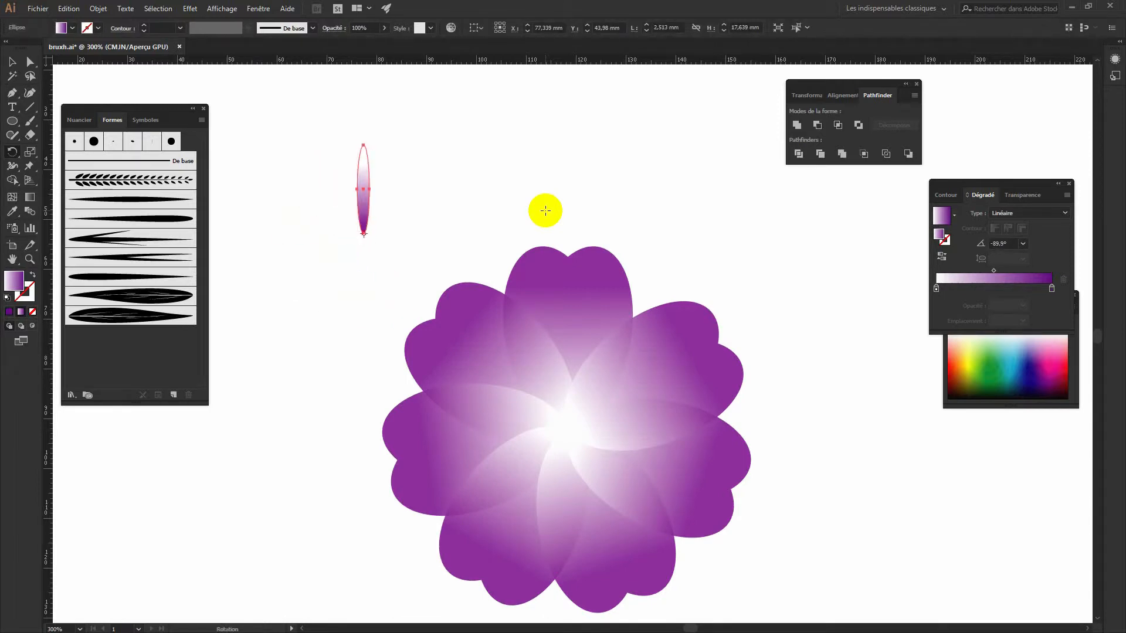
# Set the slim ellipse's opacity to 95% in its transparency settings.
pyautogui.click(1040, 197)
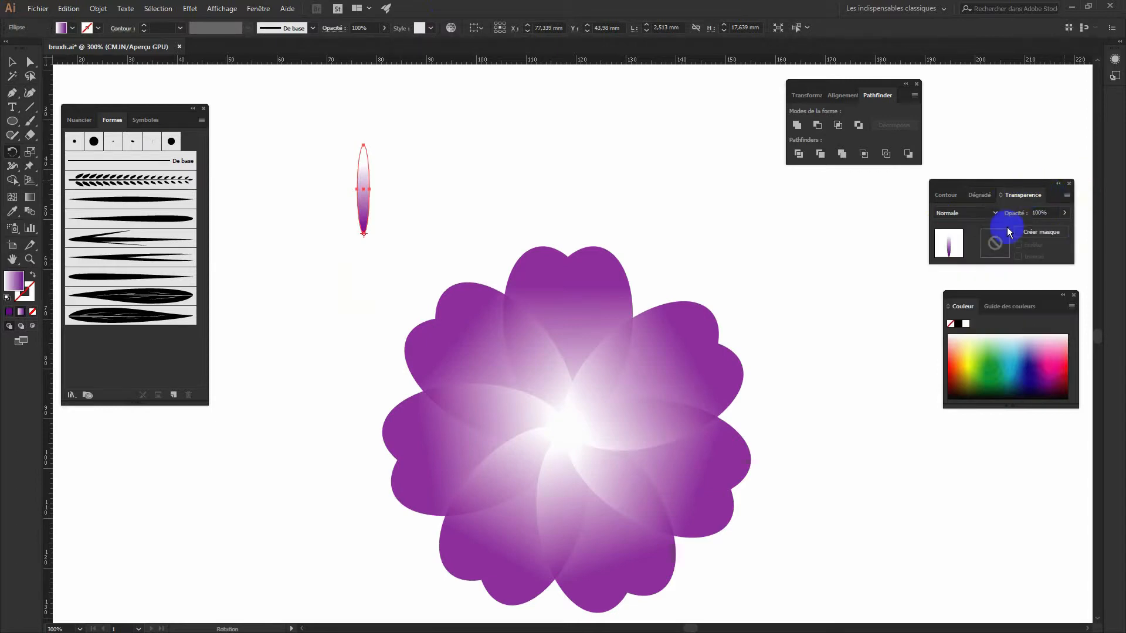
pyautogui.click(1043, 214)
pyautogui.write('95')
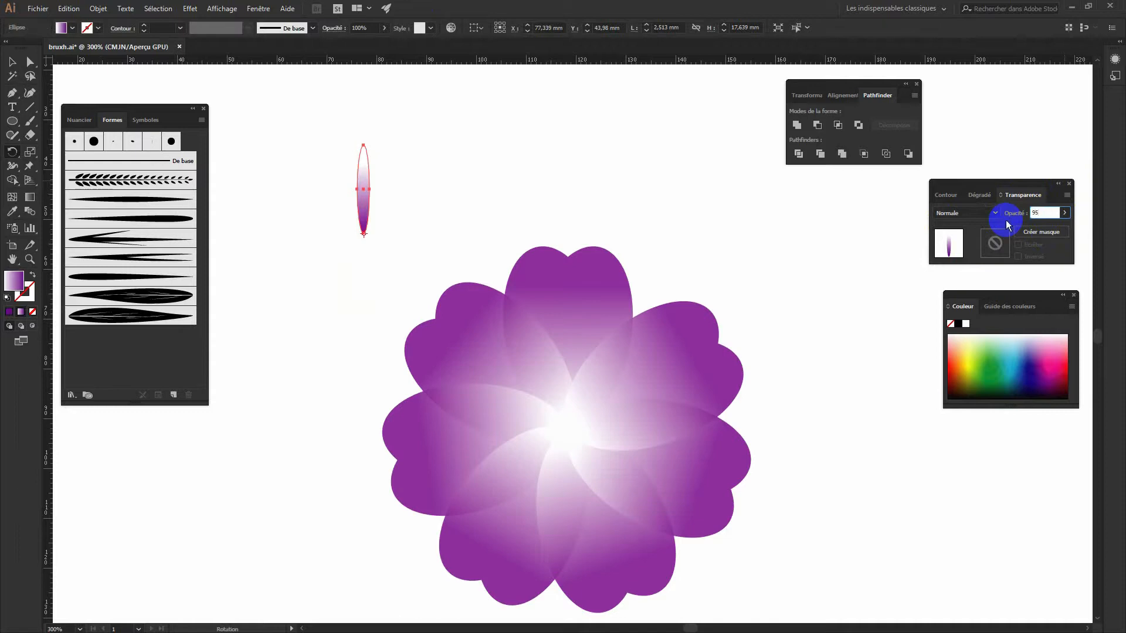
pyautogui.press('Return')
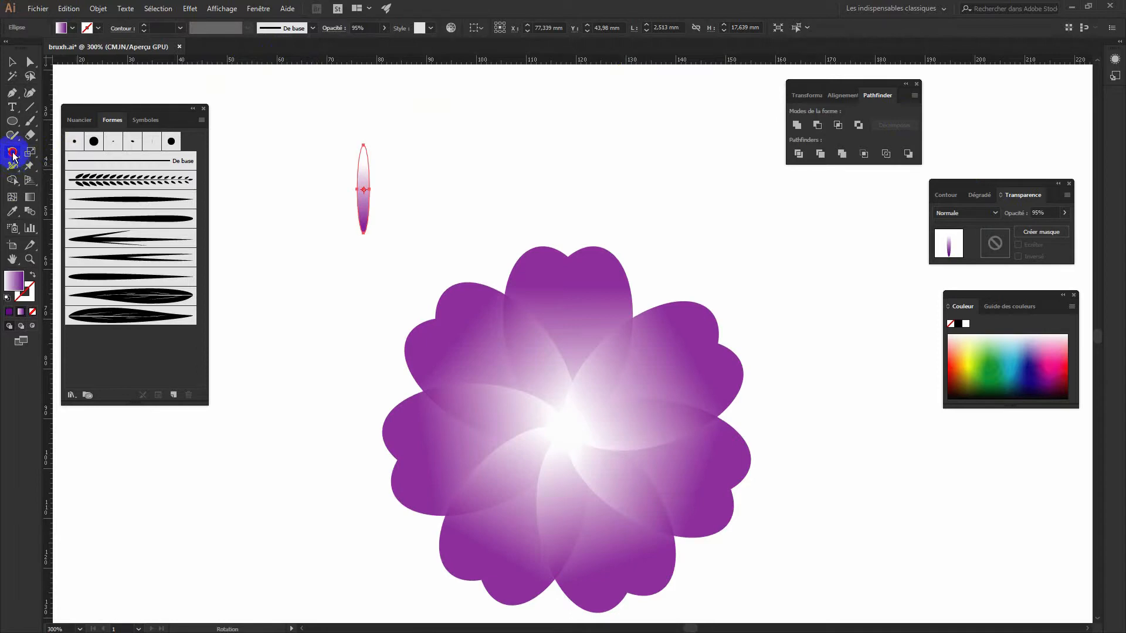
# Create a copy of the 95% opacity slim ellipse rotated 15° about its lower anchor point.
pyautogui.keyDown('alt'); pyautogui.click(364, 232); pyautogui.keyUp('alt')
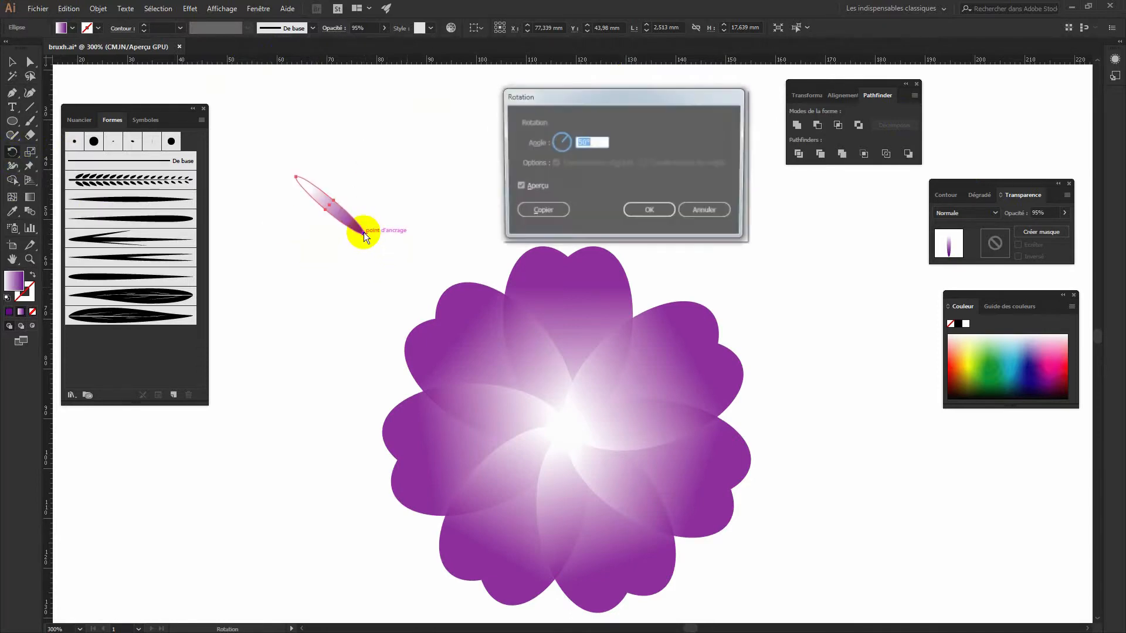
pyautogui.click(589, 142)
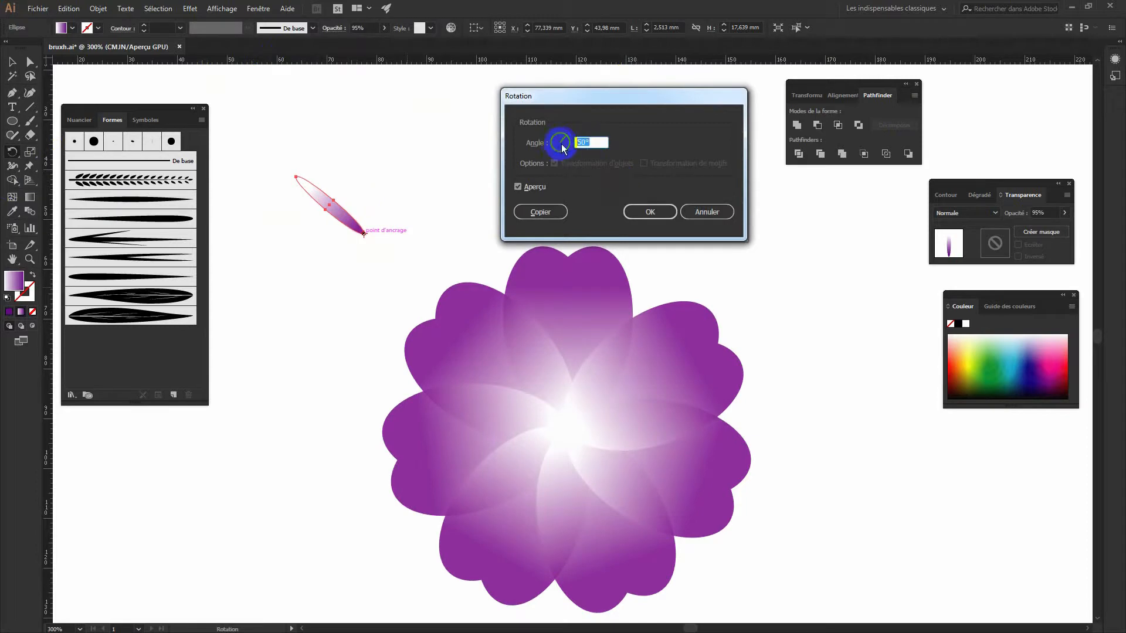
pyautogui.write('15')
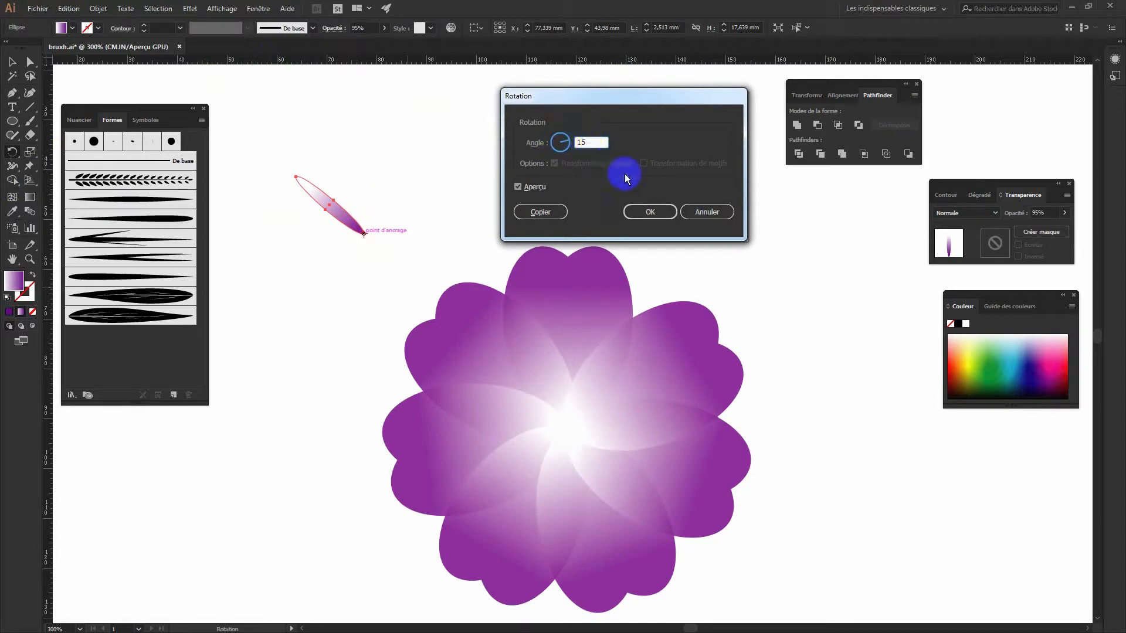
pyautogui.click(540, 212)
# Repeat the 15° rotated copy until the slim ellipses form a complete ring around the shared tip.
pyautogui.hotkey('ctrl', 'd')
pyautogui.hotkey('ctrl', 'd')
pyautogui.hotkey('ctrl', 'd')
pyautogui.hotkey('ctrl', 'd')
pyautogui.hotkey('ctrl', 'd')
pyautogui.hotkey('ctrl', 'd')
pyautogui.hotkey('ctrl', 'd')
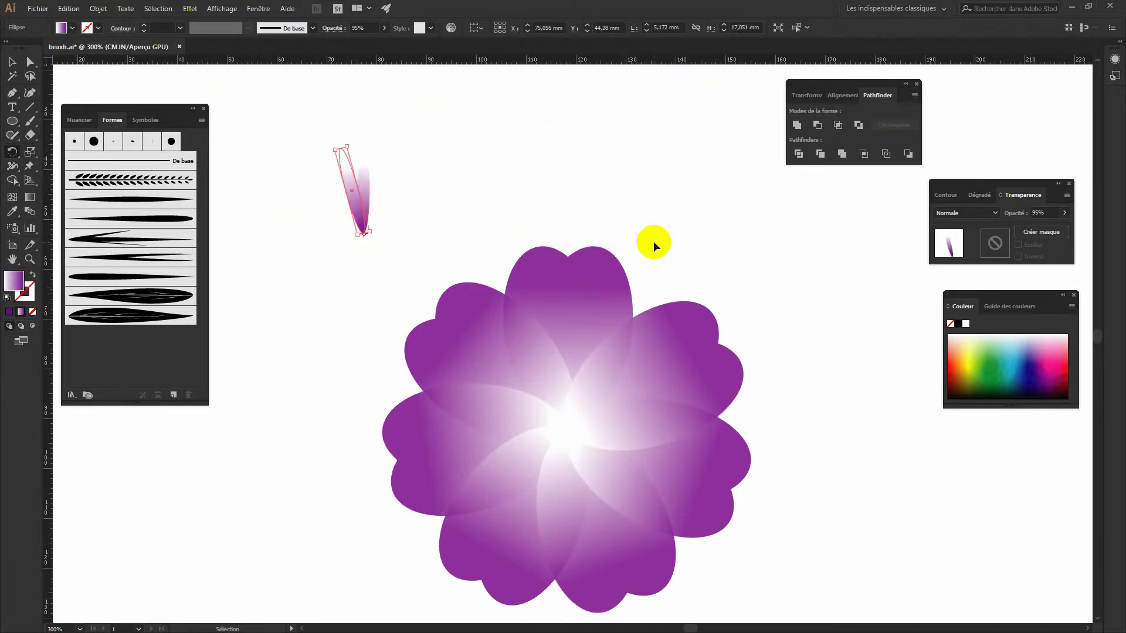
pyautogui.hotkey('ctrl', 'd')
pyautogui.hotkey('ctrl', 'd')
pyautogui.hotkey('ctrl', 'd')
pyautogui.hotkey('ctrl', 'd')
pyautogui.hotkey('ctrl', 'd')
pyautogui.hotkey('ctrl', 'd')
pyautogui.hotkey('ctrl', 'd')
pyautogui.hotkey('ctrl', 'd')
pyautogui.hotkey('ctrl', 'd')
pyautogui.hotkey('ctrl', 'd')
pyautogui.hotkey('ctrl', 'd')
pyautogui.hotkey('ctrl', 'd')
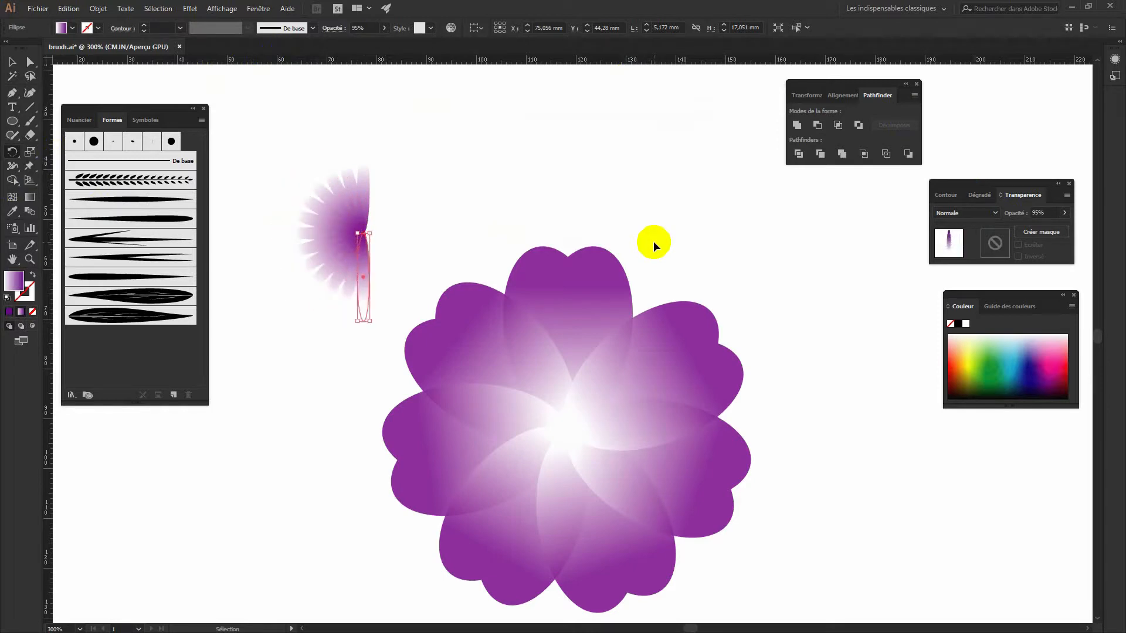
pyautogui.hotkey('ctrl', 'd')
pyautogui.hotkey('ctrl', 'd')
pyautogui.hotkey('ctrl', 'd')
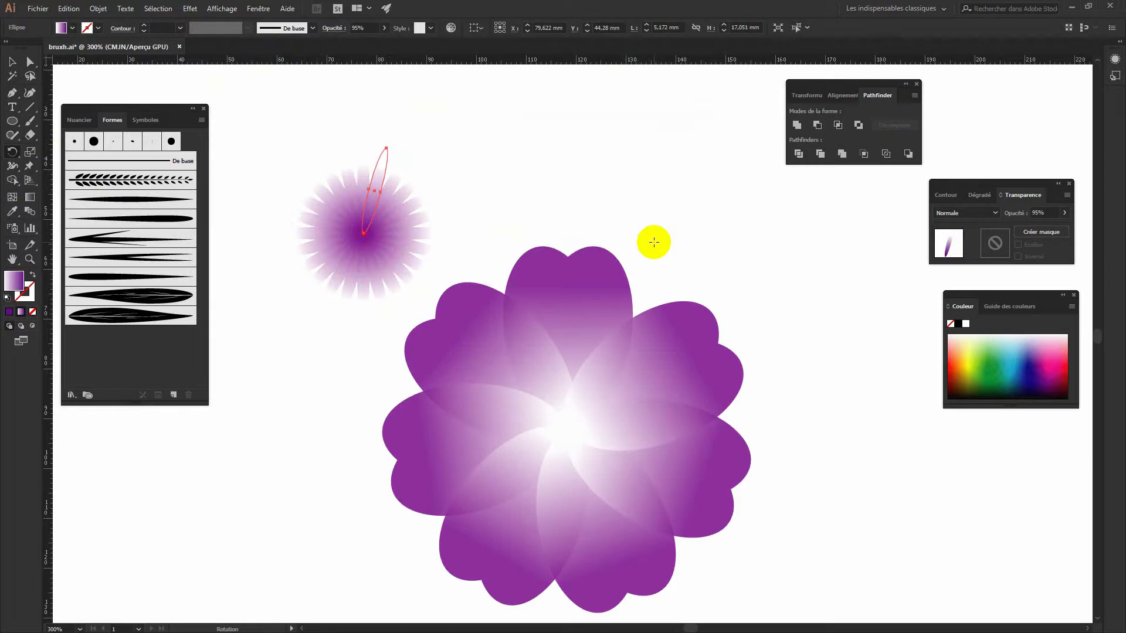
# Select all the slim ellipses, move the ring onto the middle of the flower, and deselect it.
pyautogui.press('v')
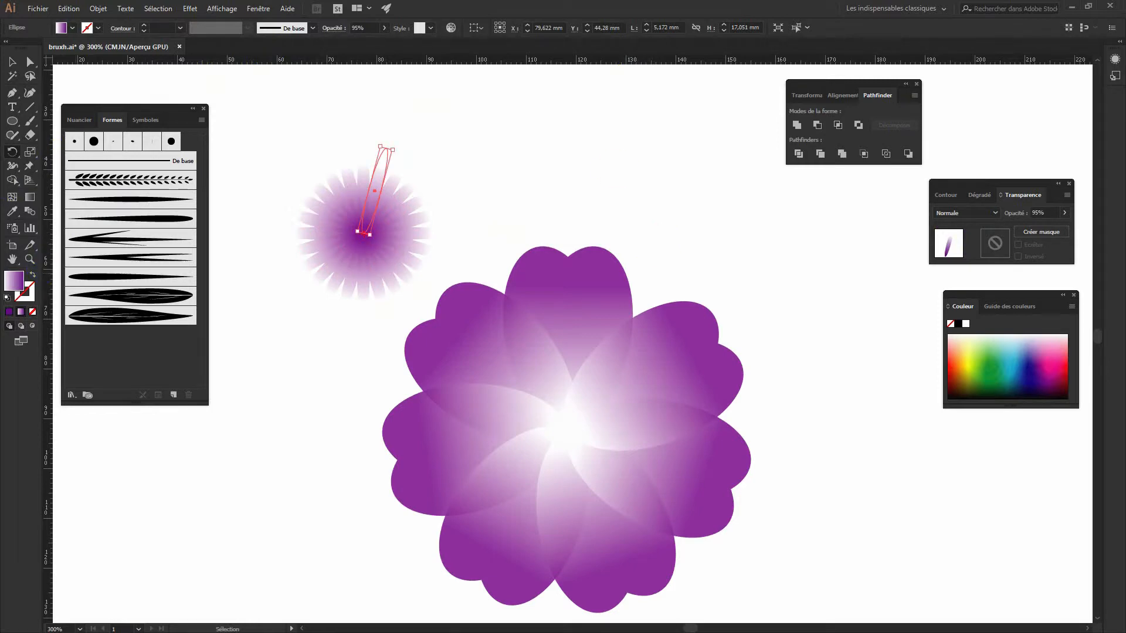
pyautogui.hotkey('ctrl', 'a')
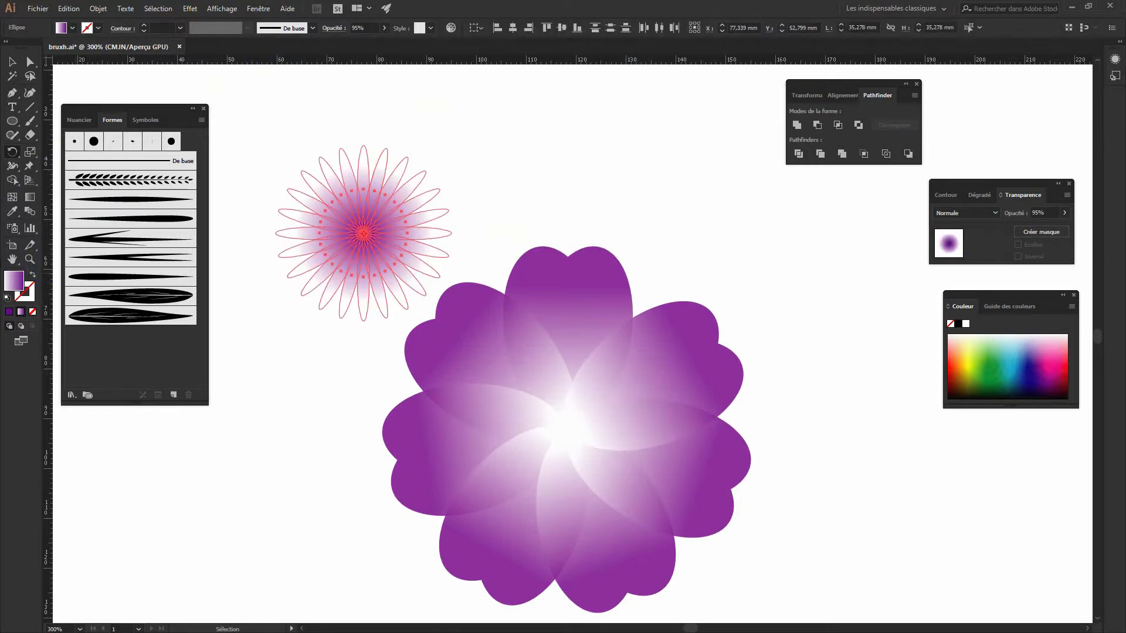
pyautogui.click(12, 61)
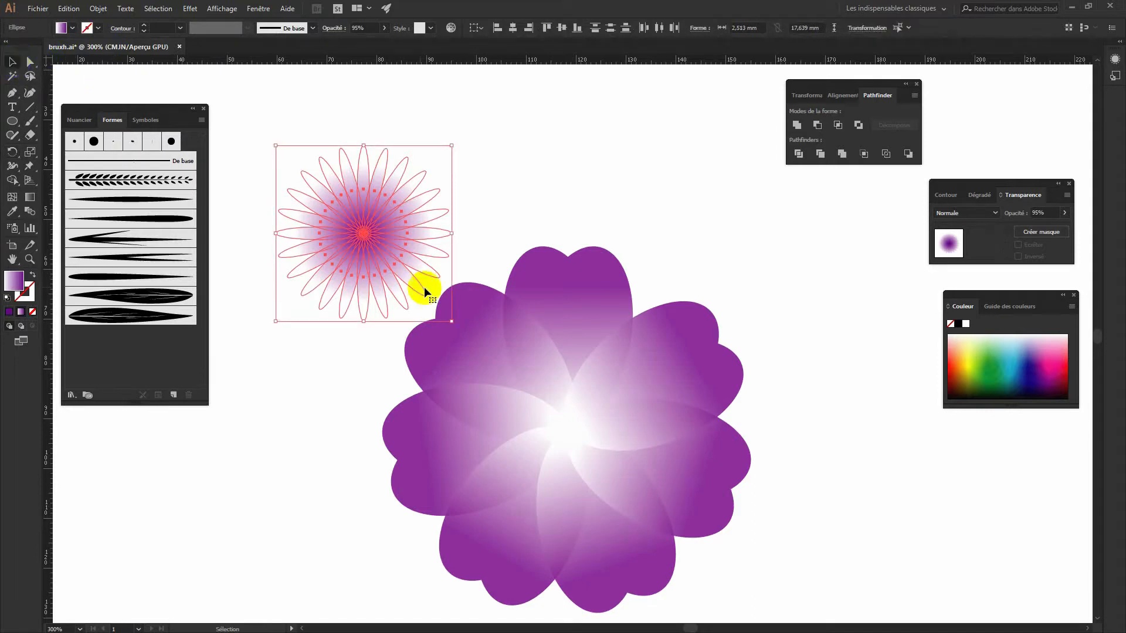
pyautogui.moveTo(363, 234); pyautogui.dragTo(564, 438)
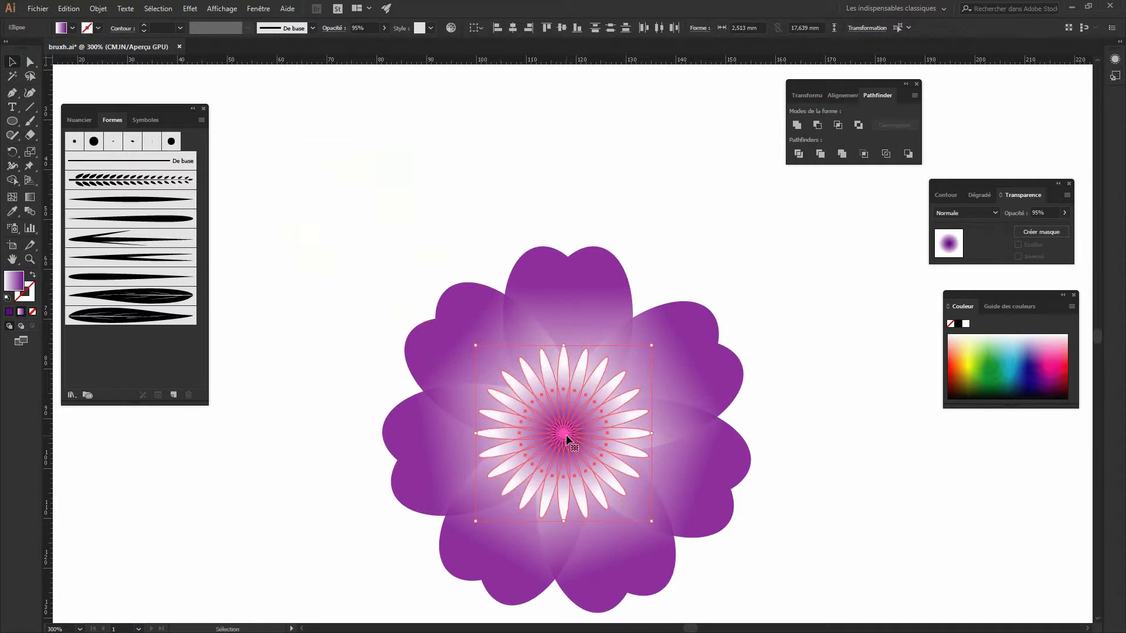
pyautogui.click(13, 63)
pyautogui.click(238, 114)
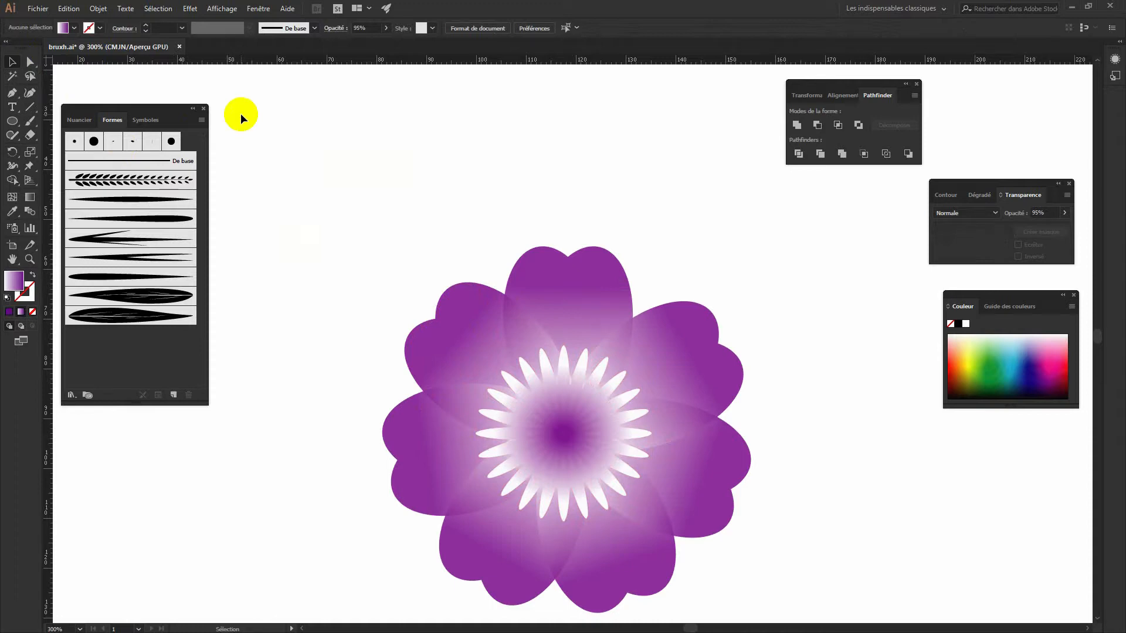
# Select the petals together with the ellipse center and scale the whole flower down to about 31 mm wide.
pyautogui.hotkey('ctrl', '-')
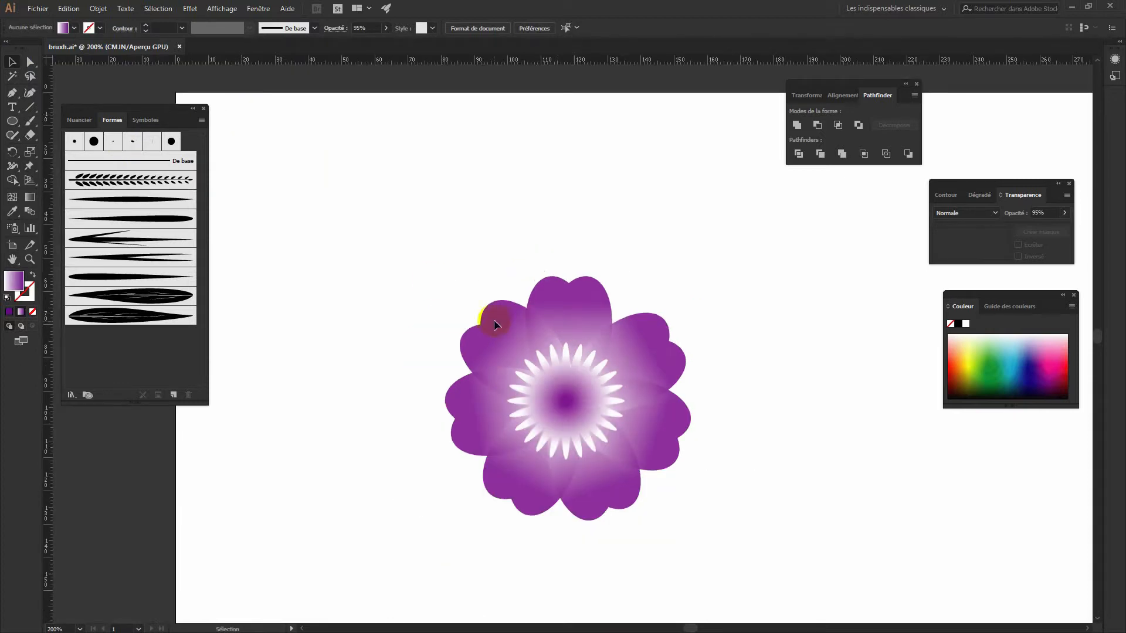
pyautogui.moveTo(419, 276); pyautogui.dragTo(744, 558)
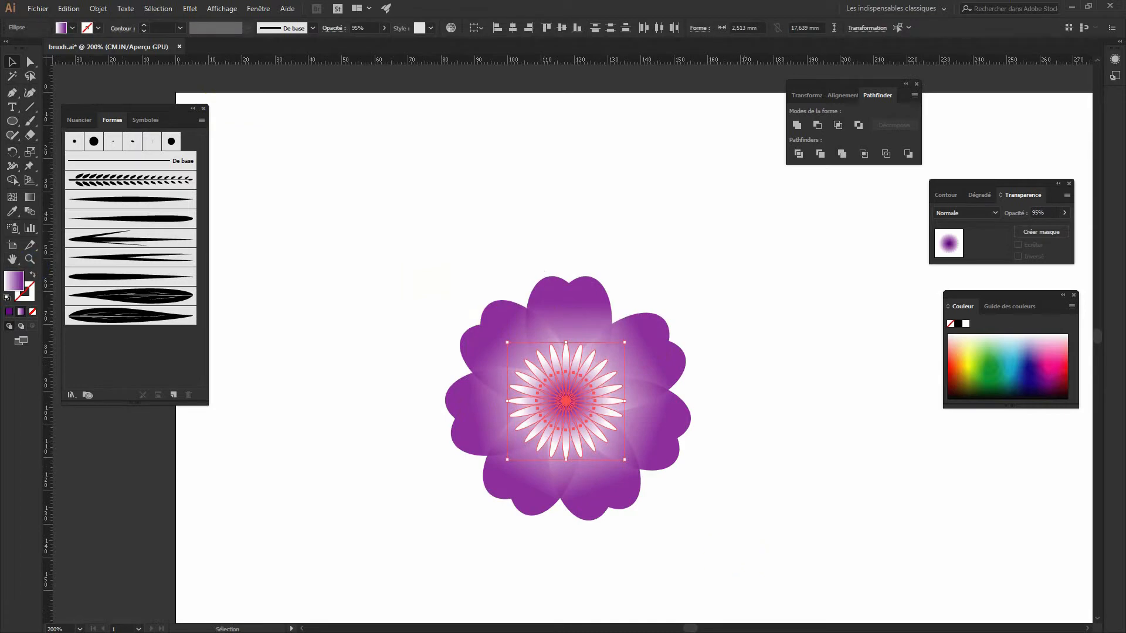
pyautogui.moveTo(368, 254); pyautogui.dragTo(758, 553)
pyautogui.moveTo(689, 521); pyautogui.dragTo(548, 399)
pyautogui.click(615, 462)
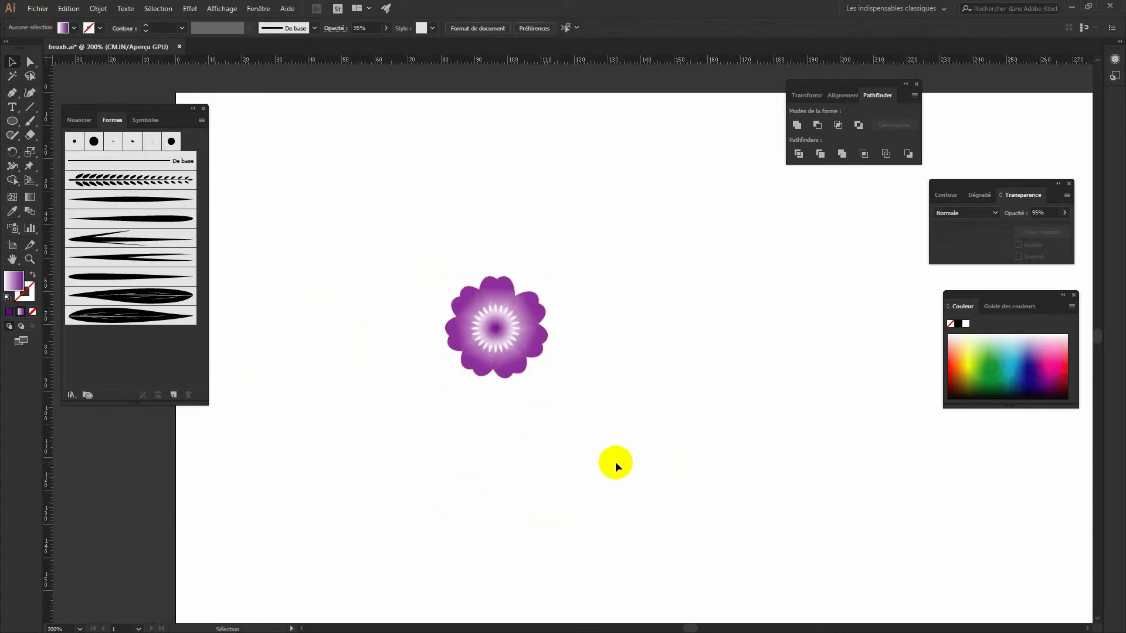
# Select the whole flower and expand its fill (Fond) into 255 objects.
pyautogui.moveTo(373, 206); pyautogui.dragTo(597, 431)
pyautogui.moveTo(525, 335)
pyautogui.mouseDown()
pyautogui.moveTo(181, 344)
pyautogui.moveTo(519, 356)
pyautogui.moveTo(528, 334)
pyautogui.mouseUp()
pyautogui.click(98, 9)
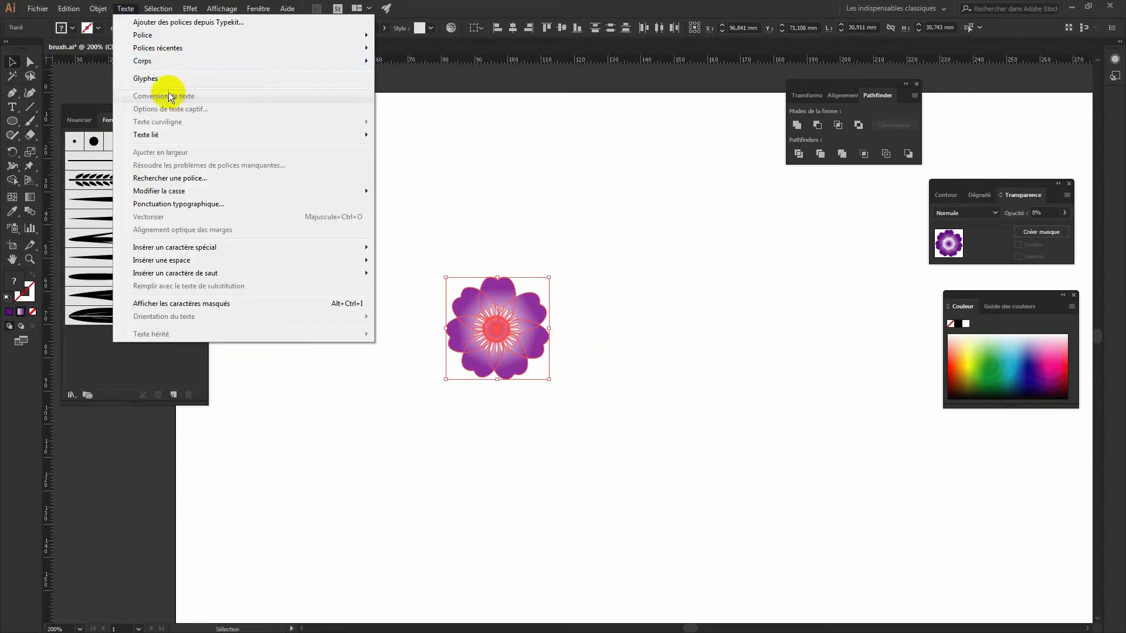
pyautogui.click(140, 134)
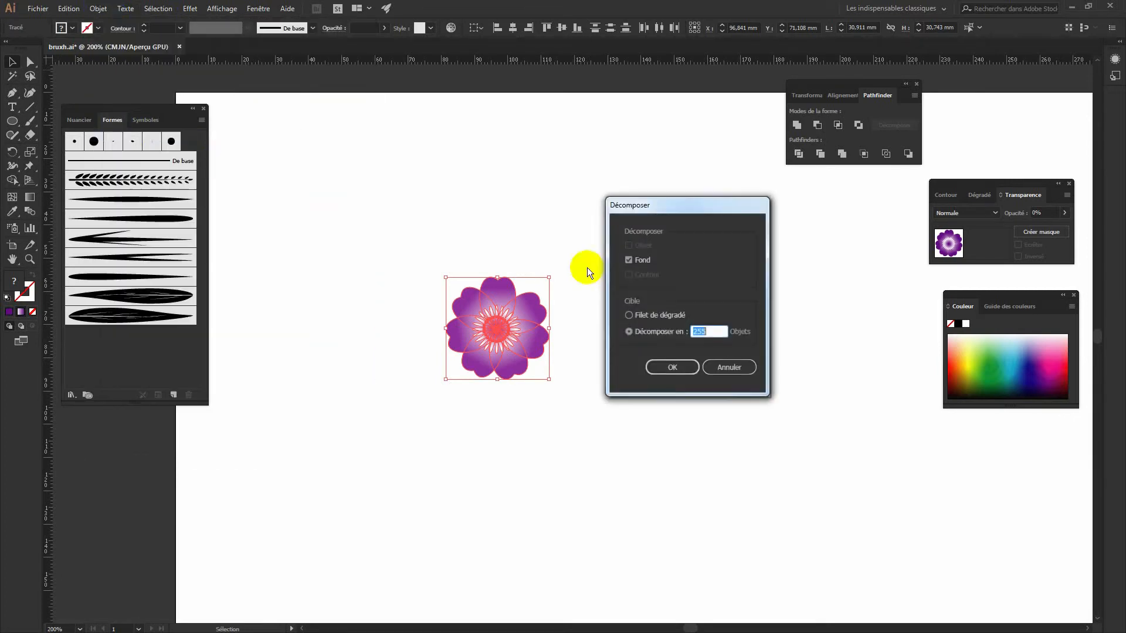
pyautogui.click(670, 364)
# Create a new art brush (Forme artistique) from the expanded flower, keeping the default brush options.
pyautogui.moveTo(523, 337); pyautogui.dragTo(184, 357)
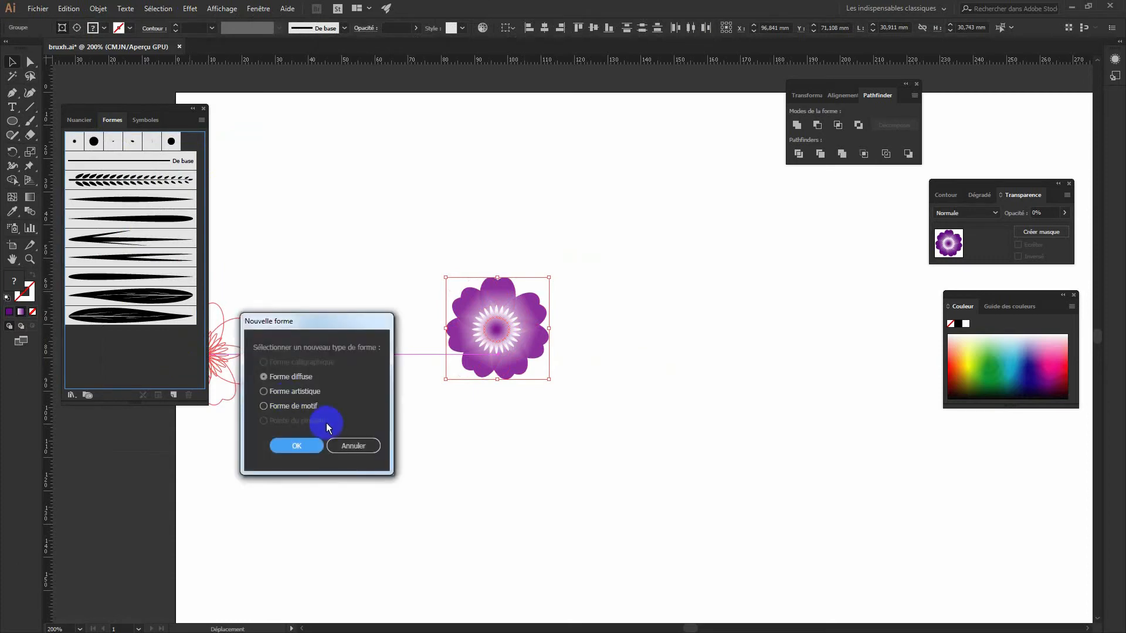
pyautogui.click(296, 395)
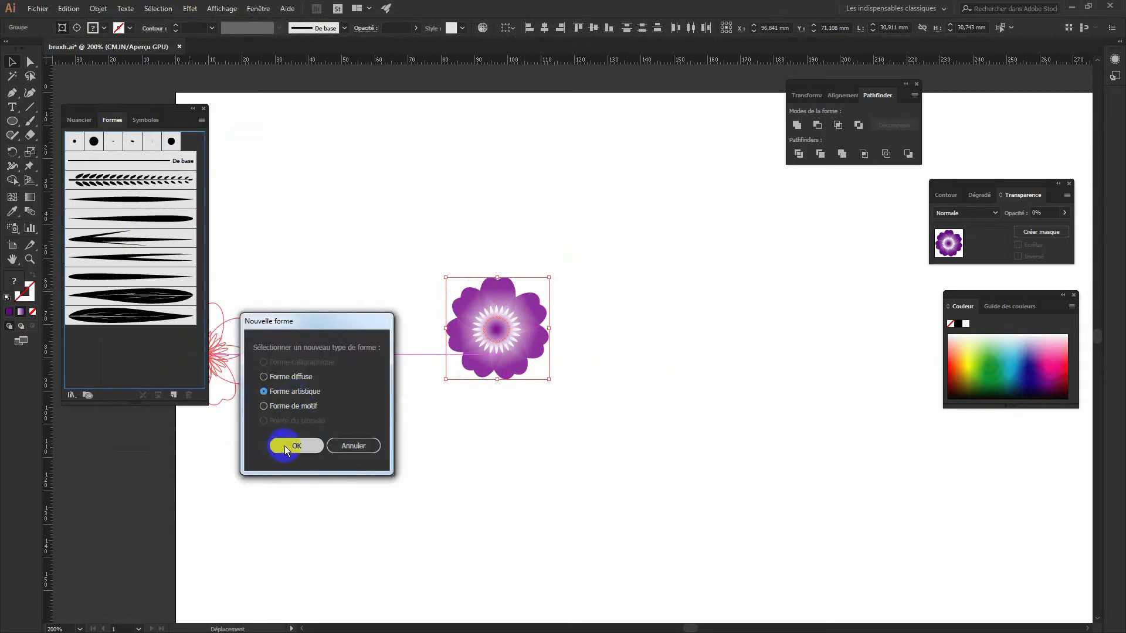
pyautogui.click(288, 446)
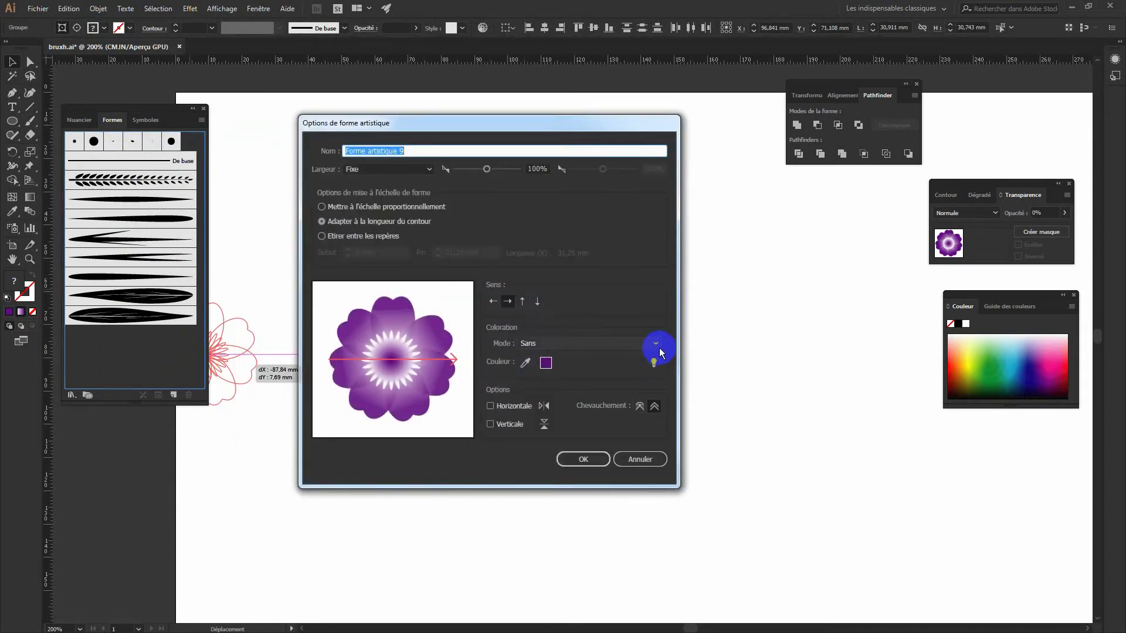
pyautogui.click(589, 458)
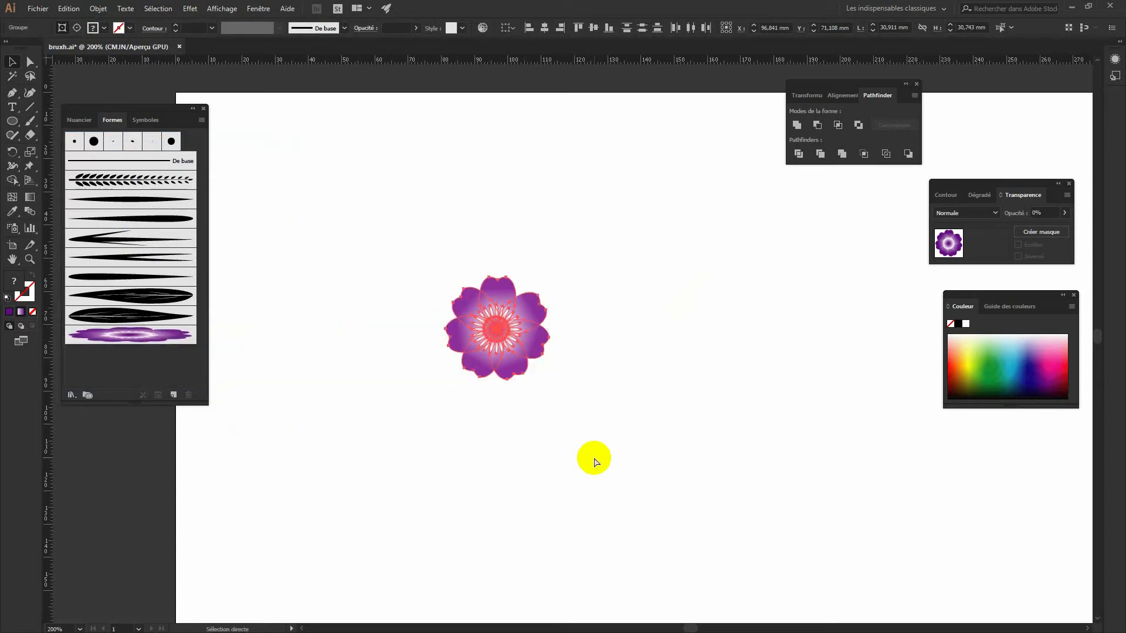
# Move the flower to the upper-left corner of the artboard and deselect it.
pyautogui.hotkey('ctrl', '-')
pyautogui.moveTo(781, 353); pyautogui.dragTo(682, 275)
pyautogui.moveTo(390, 216); pyautogui.dragTo(460, 306)
pyautogui.moveTo(451, 261); pyautogui.dragTo(299, 148)
pyautogui.click(391, 174)
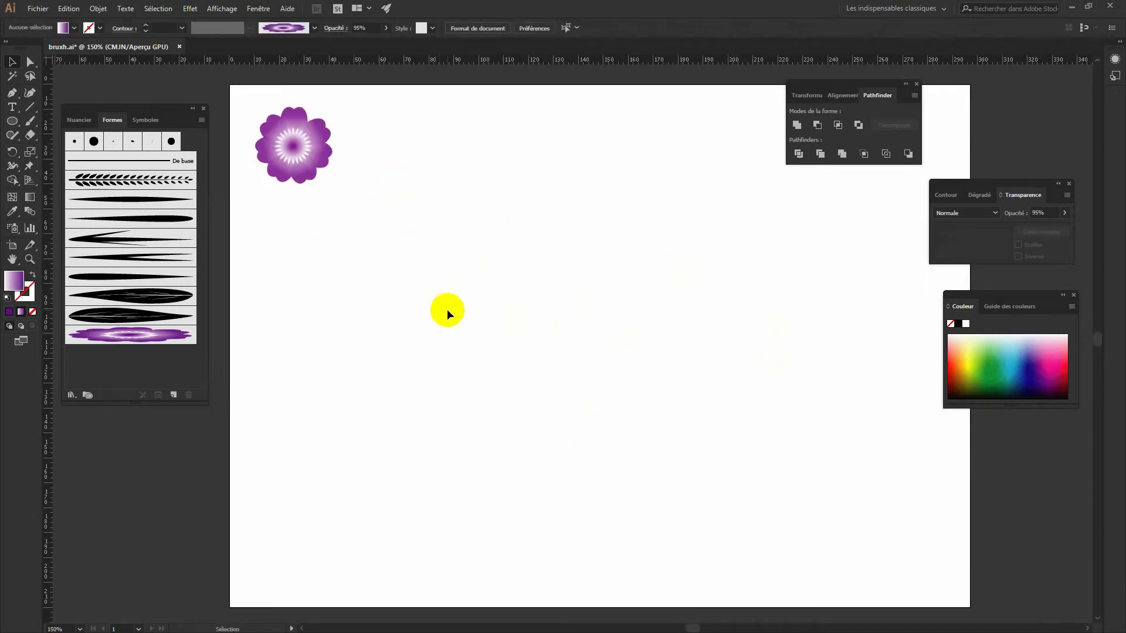
# Paint long and short test strokes across the artboard with the Paintbrush tool using the flower art brush.
pyautogui.click(30, 121)
pyautogui.click(156, 332)
pyautogui.moveTo(508, 447)
pyautogui.mouseDown()
pyautogui.moveTo(550, 328)
pyautogui.moveTo(603, 302)
pyautogui.mouseUp()
pyautogui.moveTo(631, 384); pyautogui.dragTo(712, 353)
pyautogui.moveTo(717, 423); pyautogui.dragTo(746, 487)
pyautogui.moveTo(594, 485); pyautogui.dragTo(591, 418)
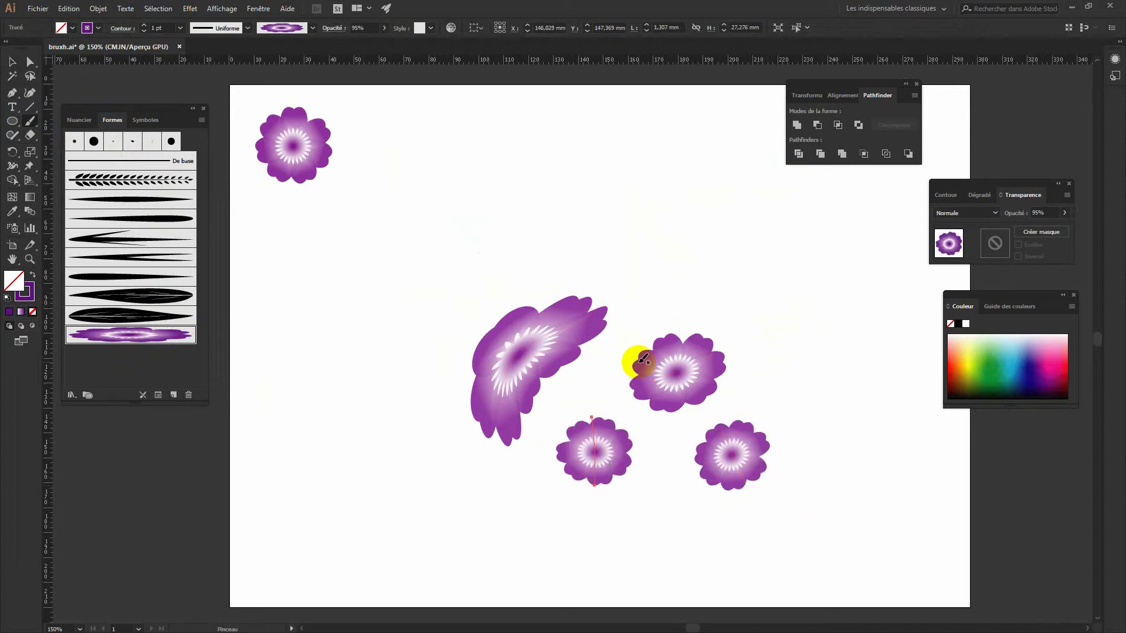
pyautogui.moveTo(628, 501)
pyautogui.mouseDown()
pyautogui.moveTo(626, 516)
pyautogui.moveTo(683, 533)
pyautogui.moveTo(708, 557)
pyautogui.moveTo(727, 595)
pyautogui.moveTo(716, 601)
pyautogui.mouseUp()
pyautogui.moveTo(378, 381)
pyautogui.mouseDown()
pyautogui.moveTo(397, 325)
pyautogui.moveTo(525, 277)
pyautogui.mouseUp()
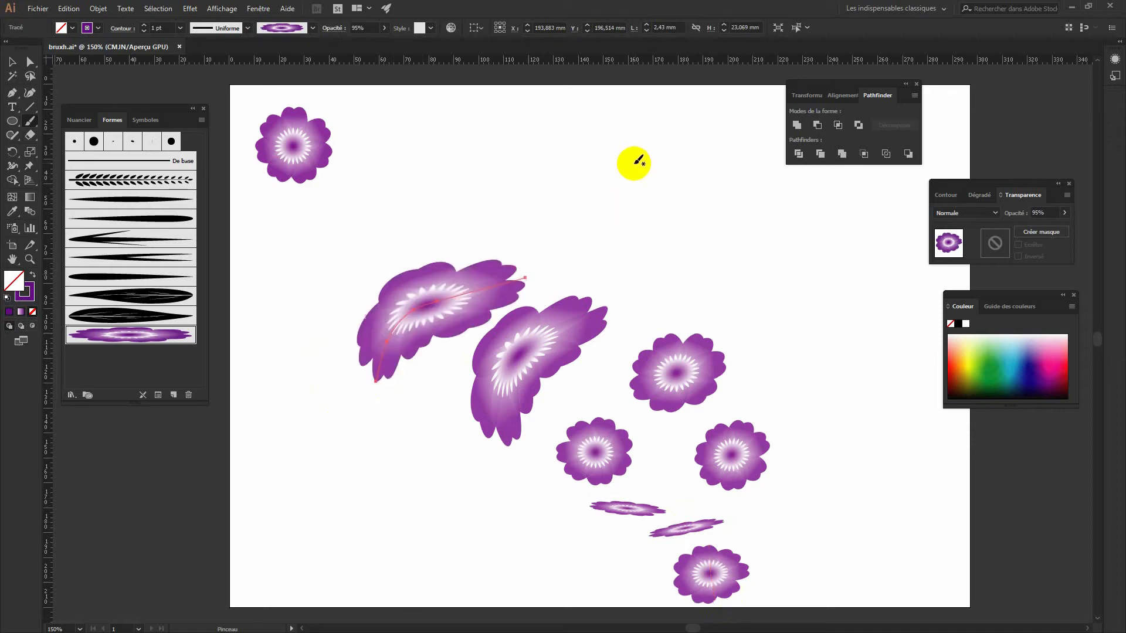
pyautogui.moveTo(549, 179); pyautogui.dragTo(546, 159)
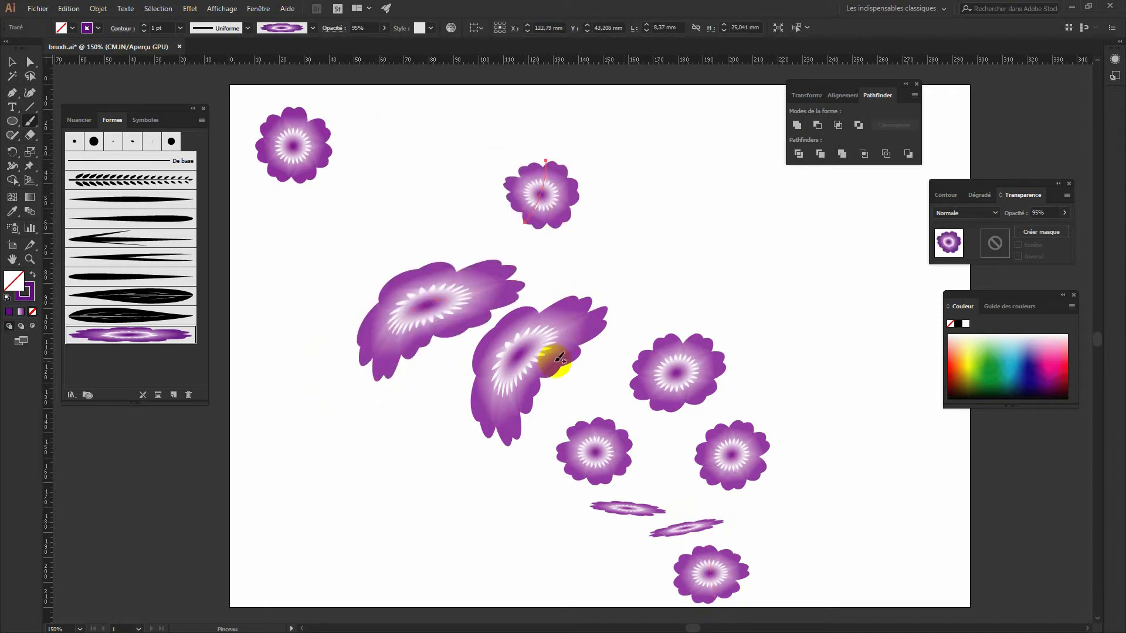
# Select all the painted flower test strokes and delete them, leaving the original flower.
pyautogui.click(12, 66)
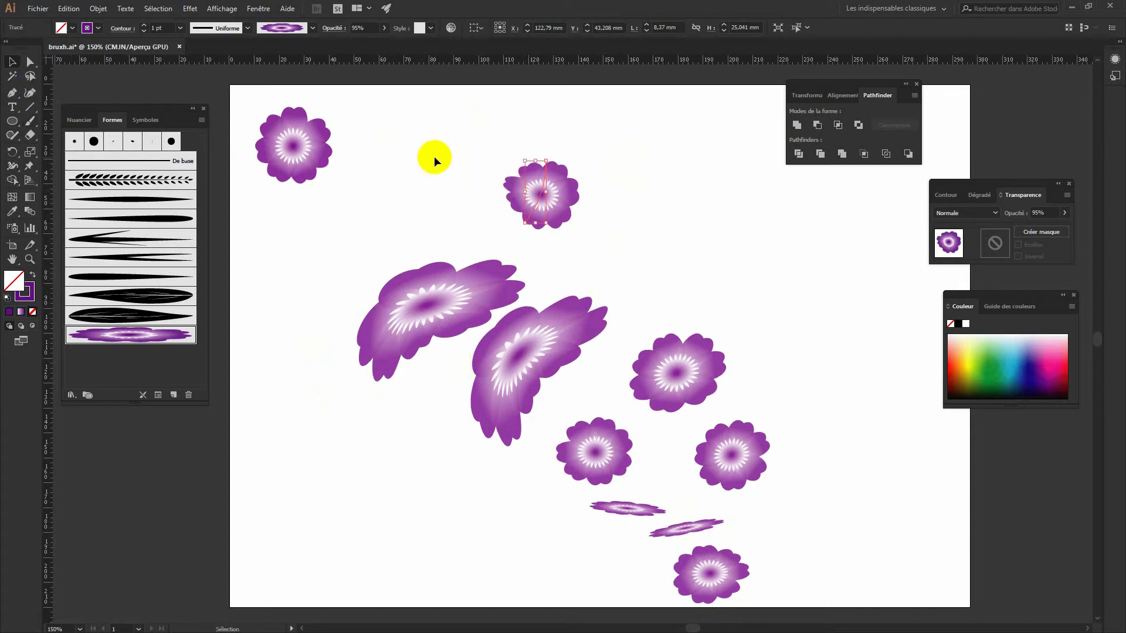
pyautogui.moveTo(400, 149)
pyautogui.mouseDown()
pyautogui.moveTo(784, 610)
pyautogui.moveTo(823, 598)
pyautogui.mouseUp()
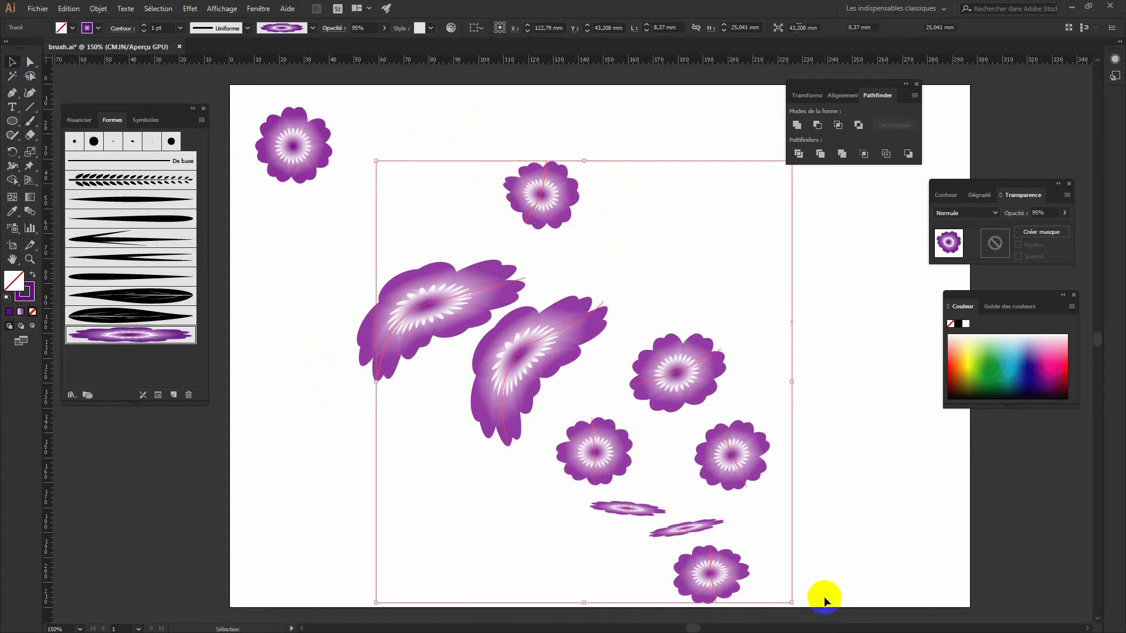
pyautogui.press('Delete')
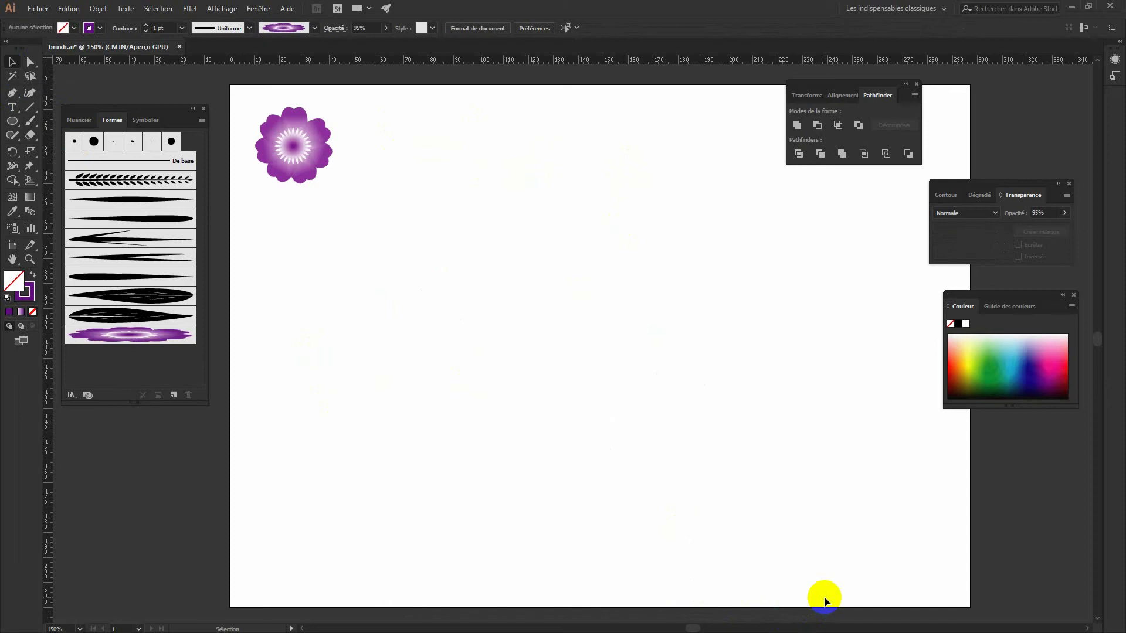